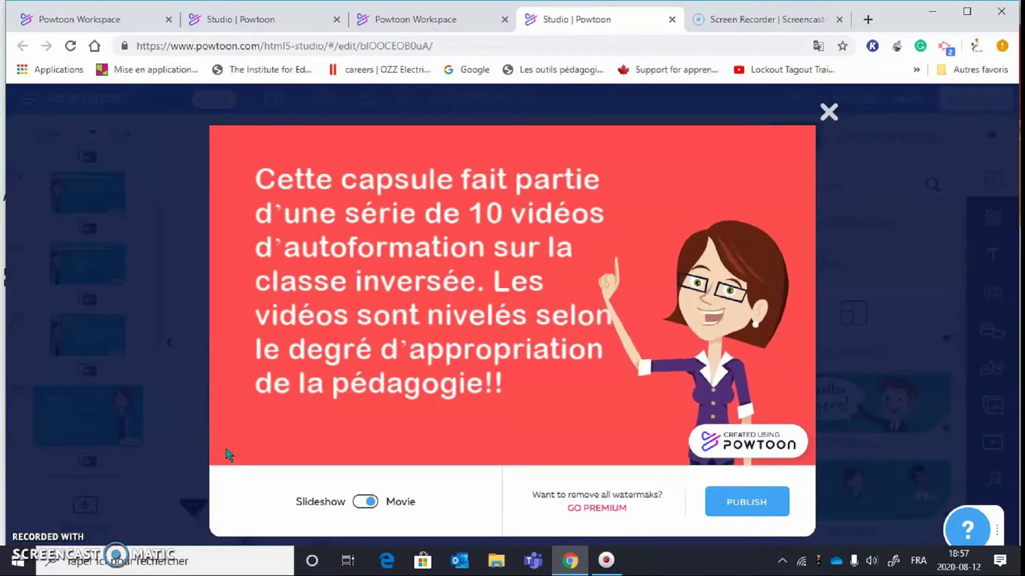
Pause the presentation's movie preview and switch to the template gallery in the Powtoon workspace.
mouse_move(260, 414)
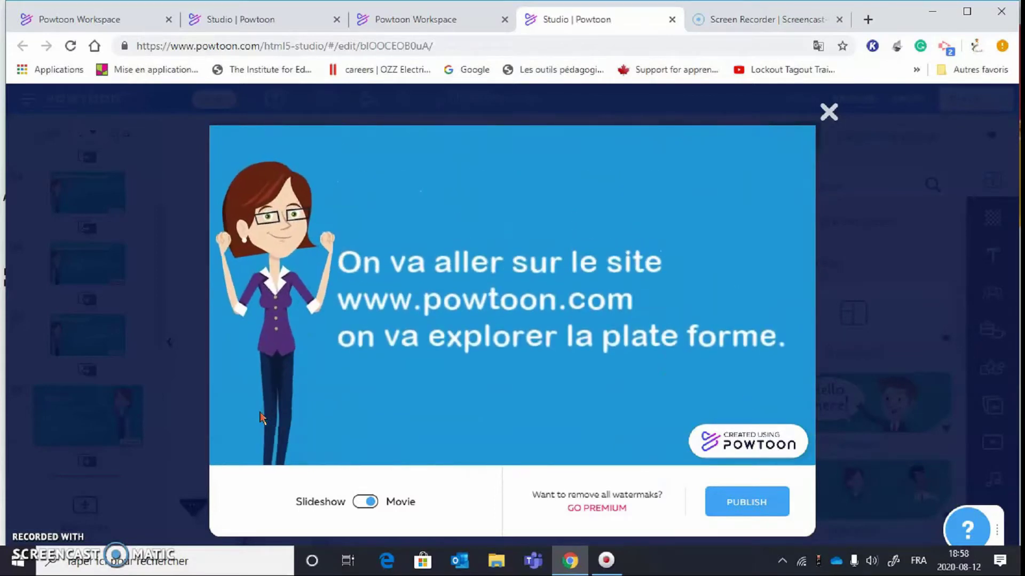
mouse_move(288, 404)
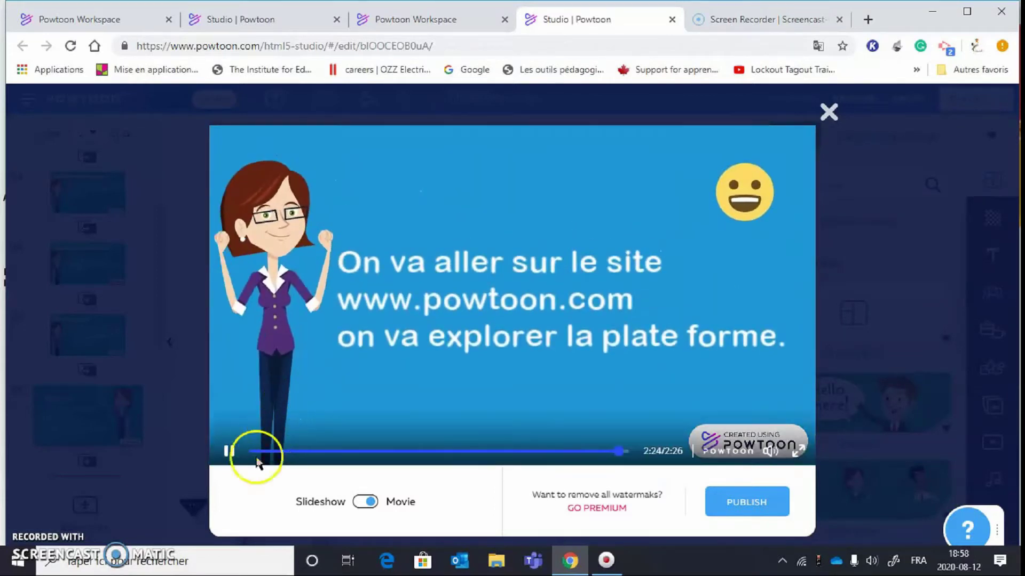
left_click(365, 356)
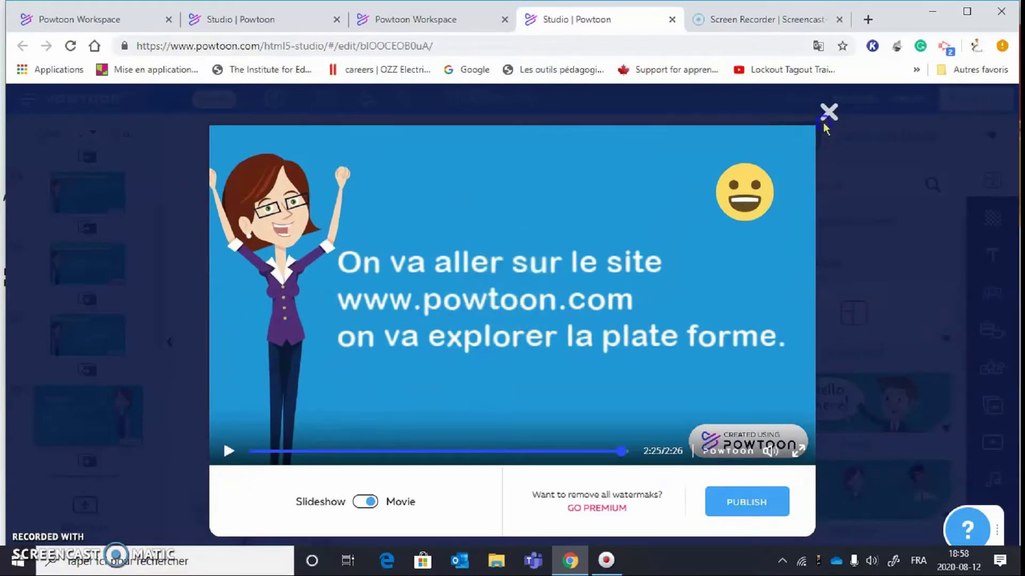
left_click(495, 137)
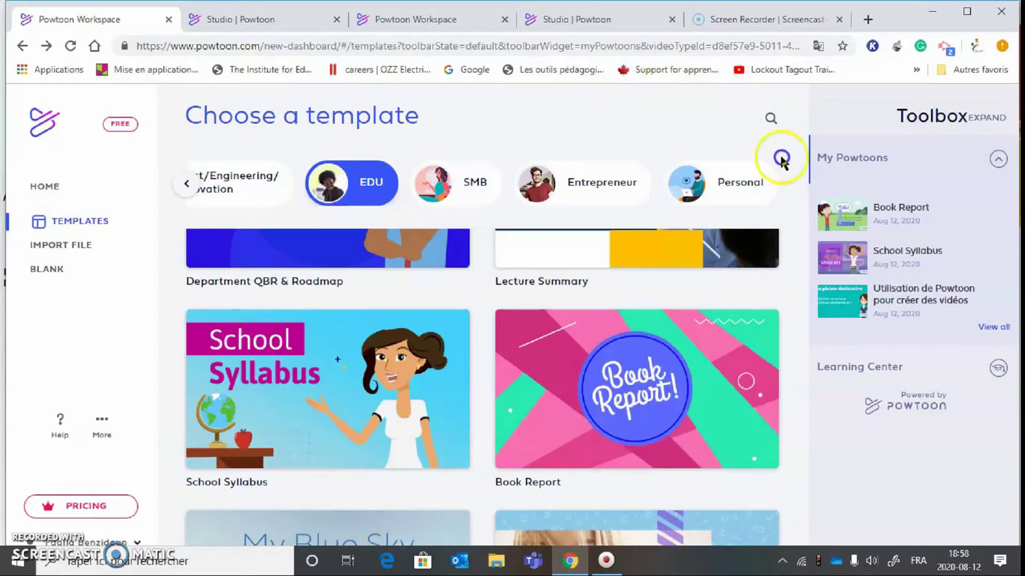
Browse the EDU templates and open the preview of the Book Report template.
left_click(782, 159)
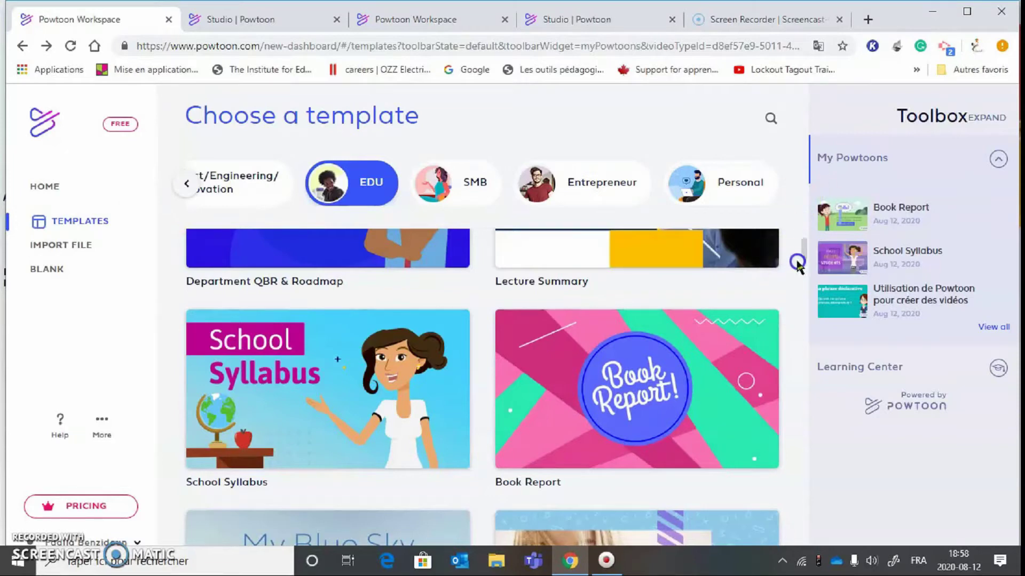
scroll(804, 251, "down", 5)
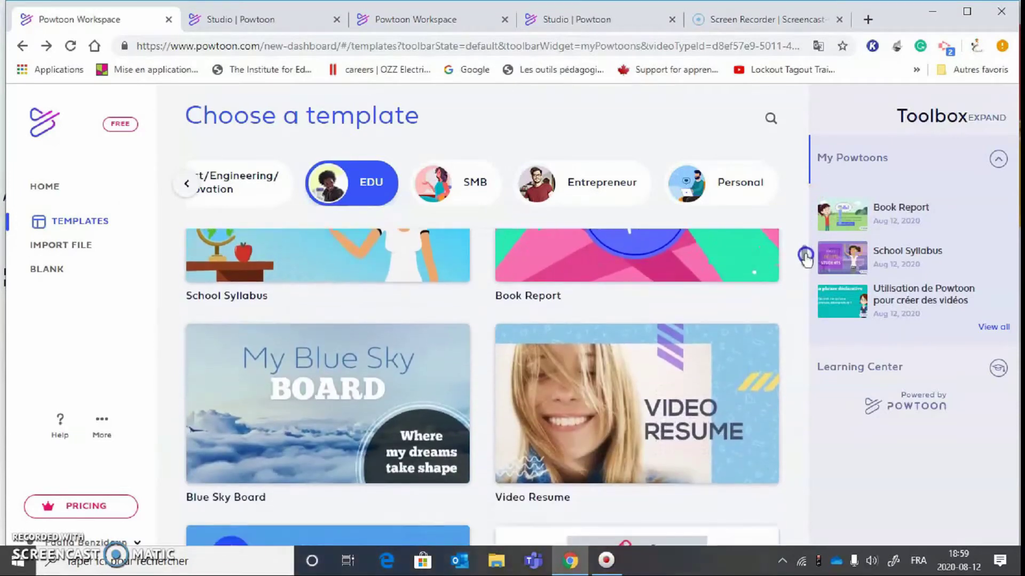
scroll(806, 260, "down", 9)
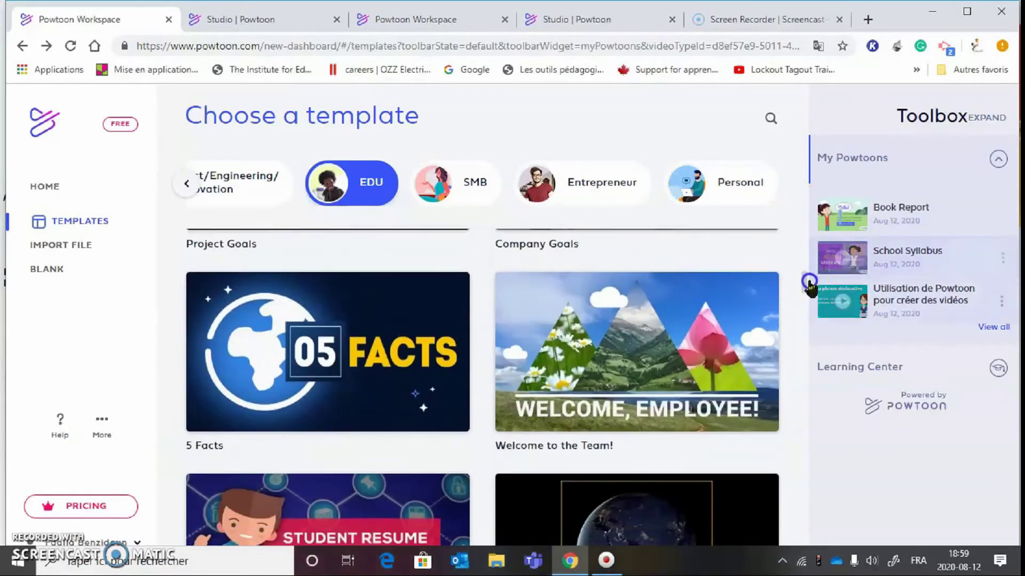
scroll(811, 289, "down", 2)
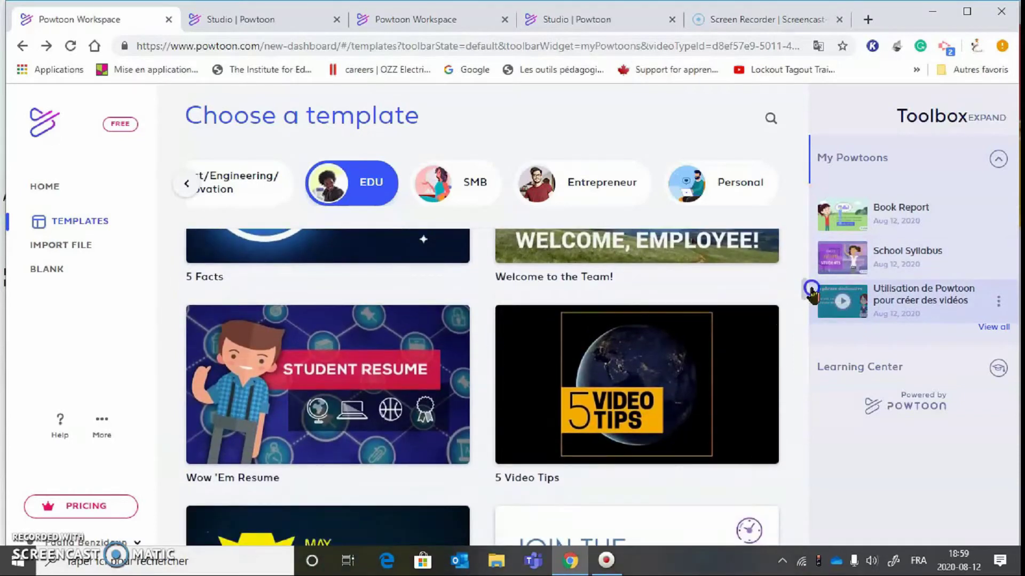
left_click_drag(812, 292, 802, 251)
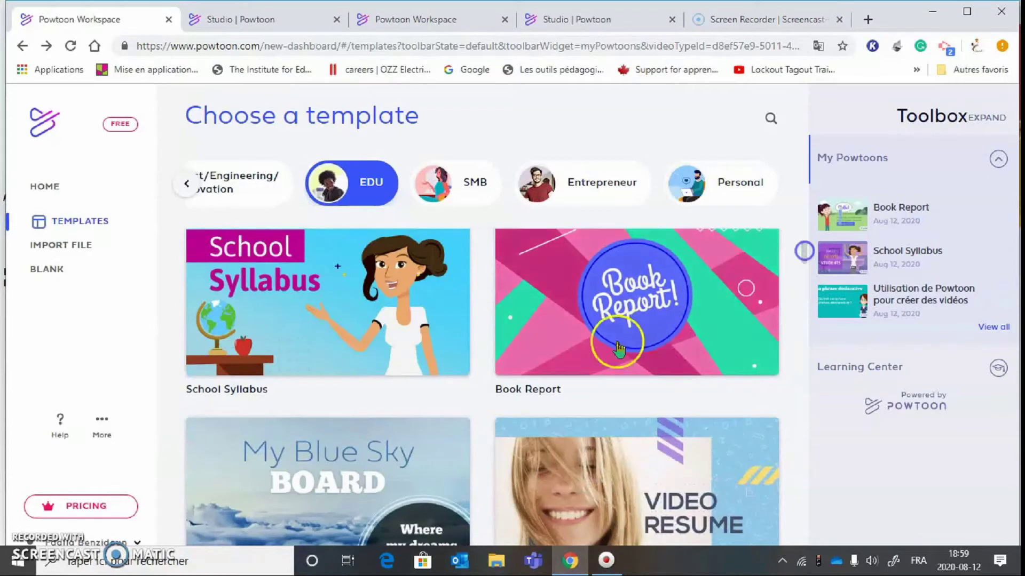
left_click(640, 316)
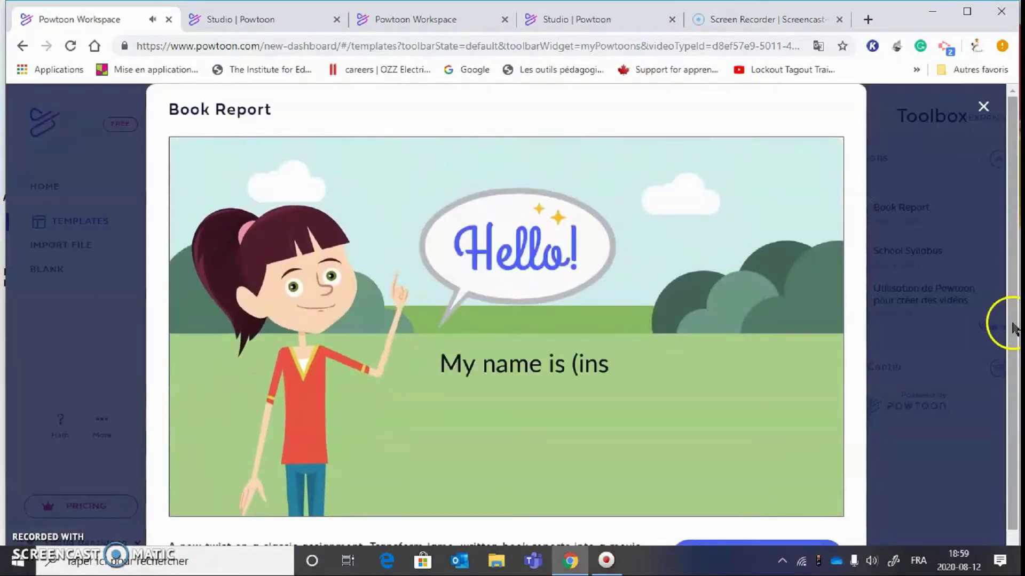
Pause the Book Report preview and open this template for editing.
left_click_drag(1013, 326, 1010, 395)
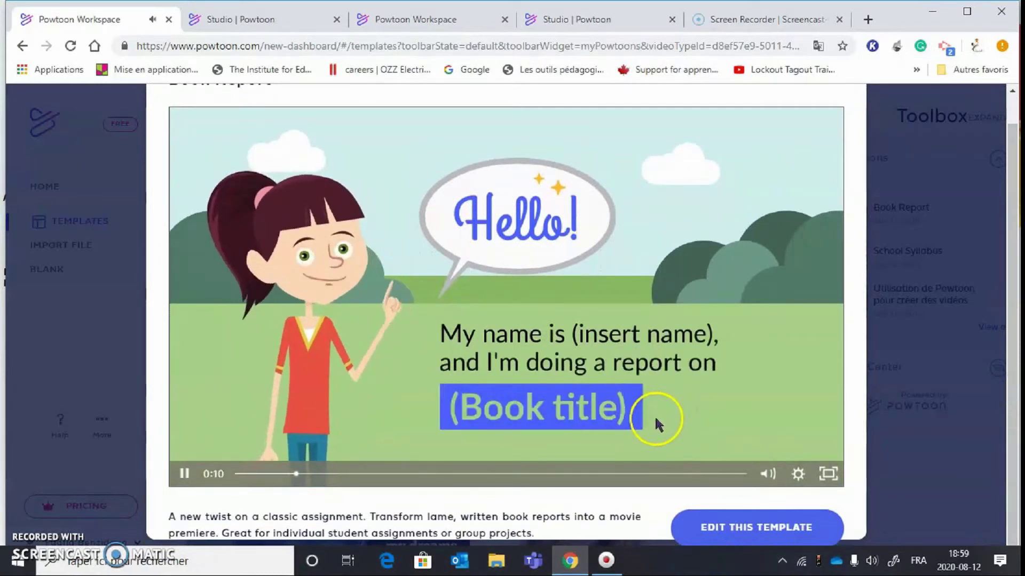
left_click(186, 475)
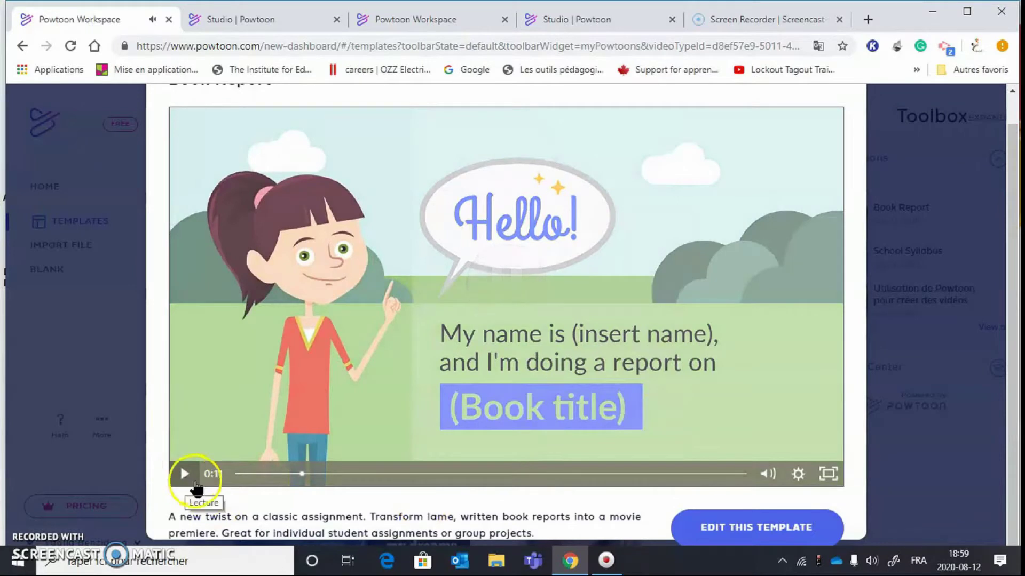
left_click(758, 534)
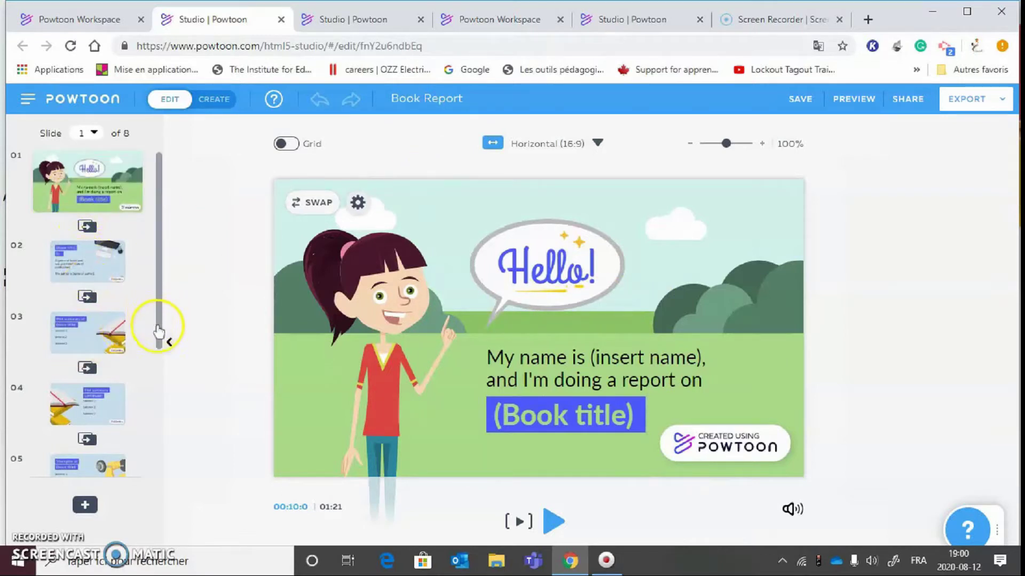
Look through the slides of the Book Report and show the scene options of slide 1.
scroll(164, 355, "down", 2)
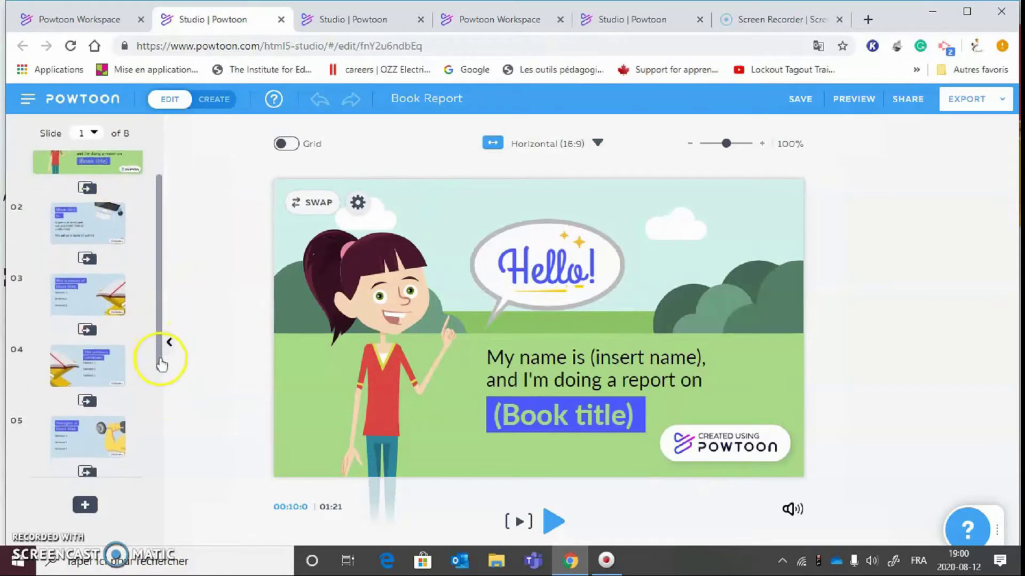
scroll(160, 293, "up", 2)
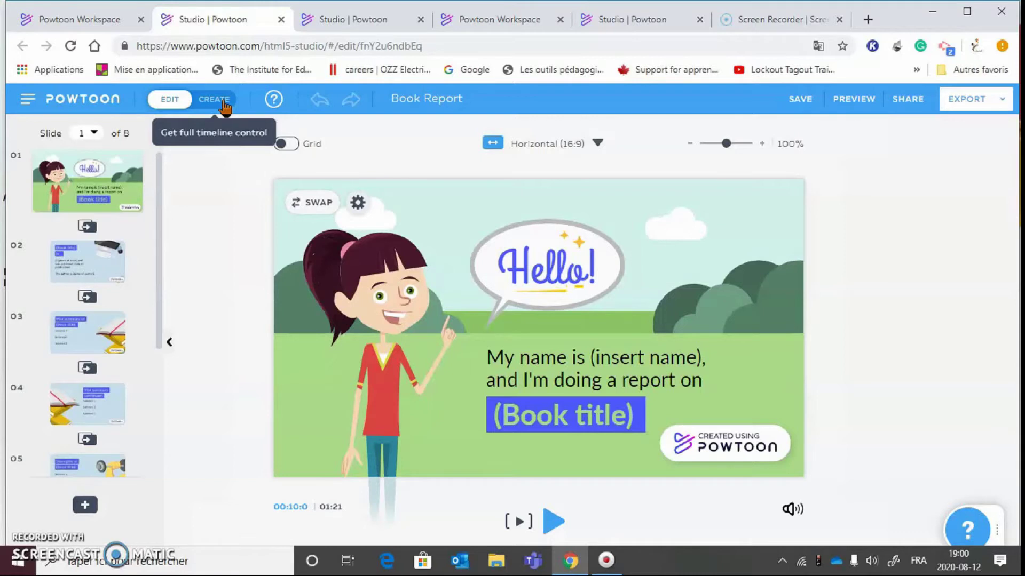
left_click(116, 180)
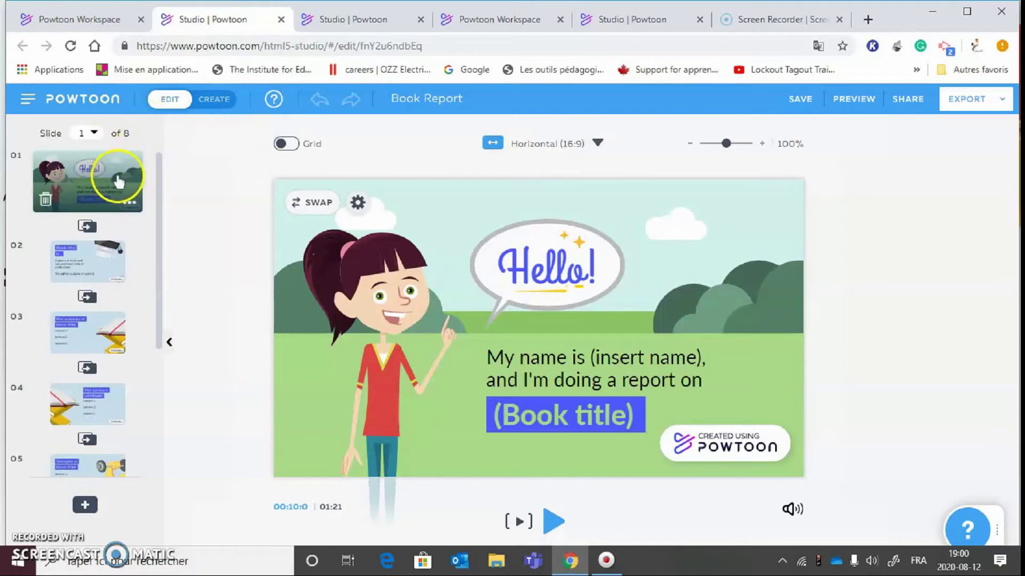
left_click(130, 206)
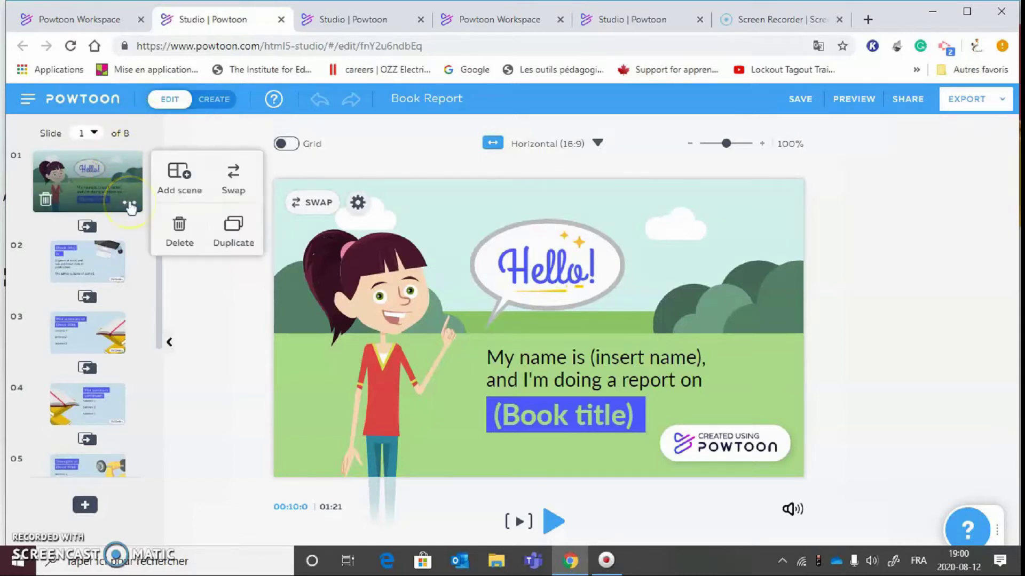
Change the pose of the girl on slide 1 to Happy.
left_click(387, 280)
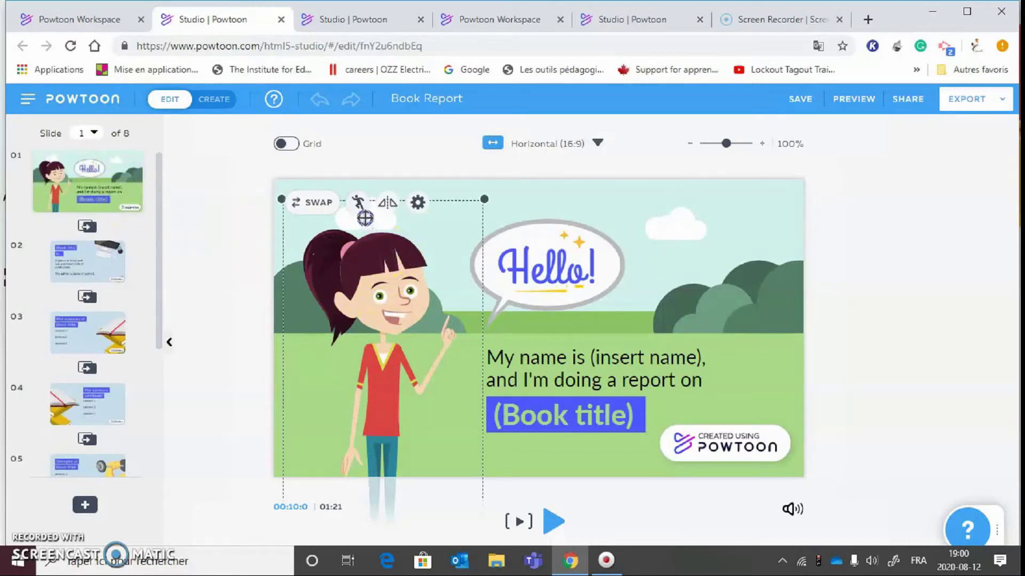
left_click(363, 205)
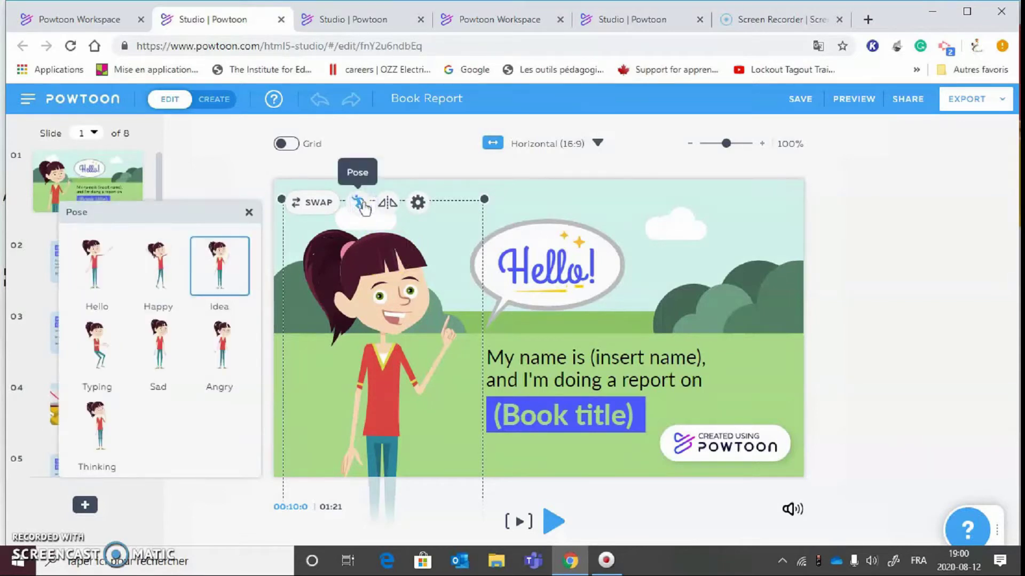
left_click(173, 273)
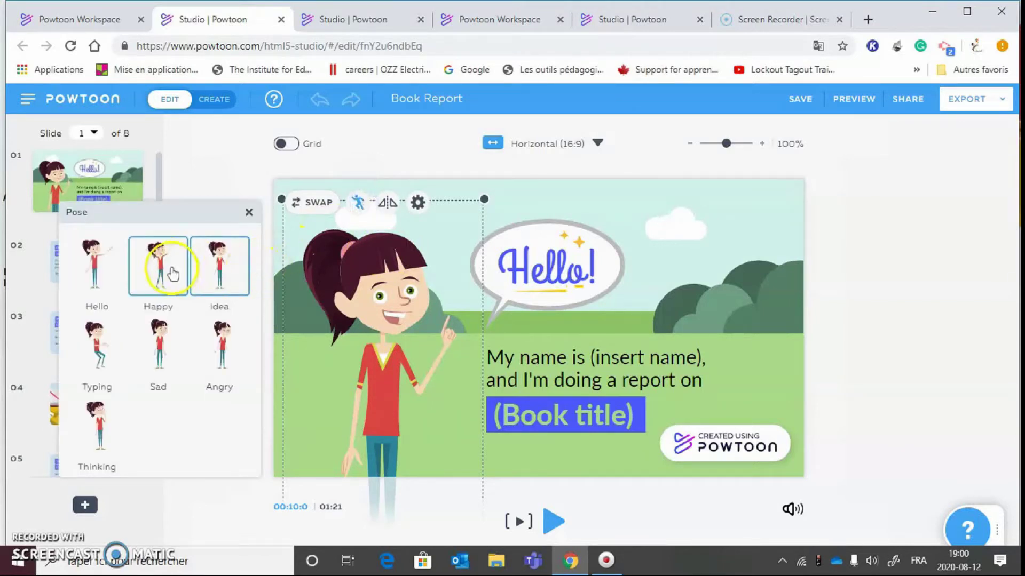
left_click(139, 274)
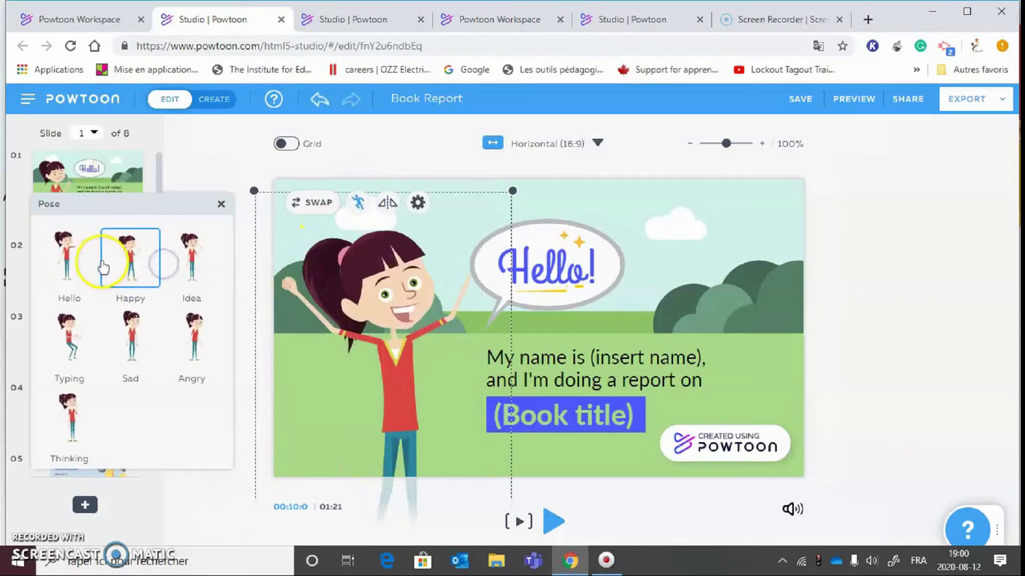
Try the Sad pose on the girl and flip her horizontally and back.
left_click(136, 338)
left_click(394, 205)
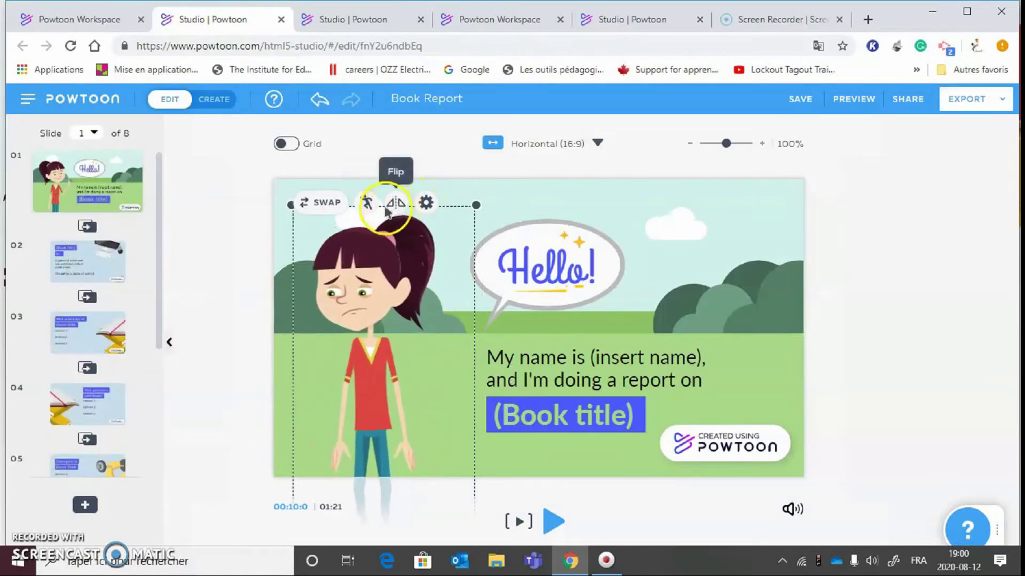
left_click(388, 210)
Set the girl's pose back to Happy.
left_click(369, 202)
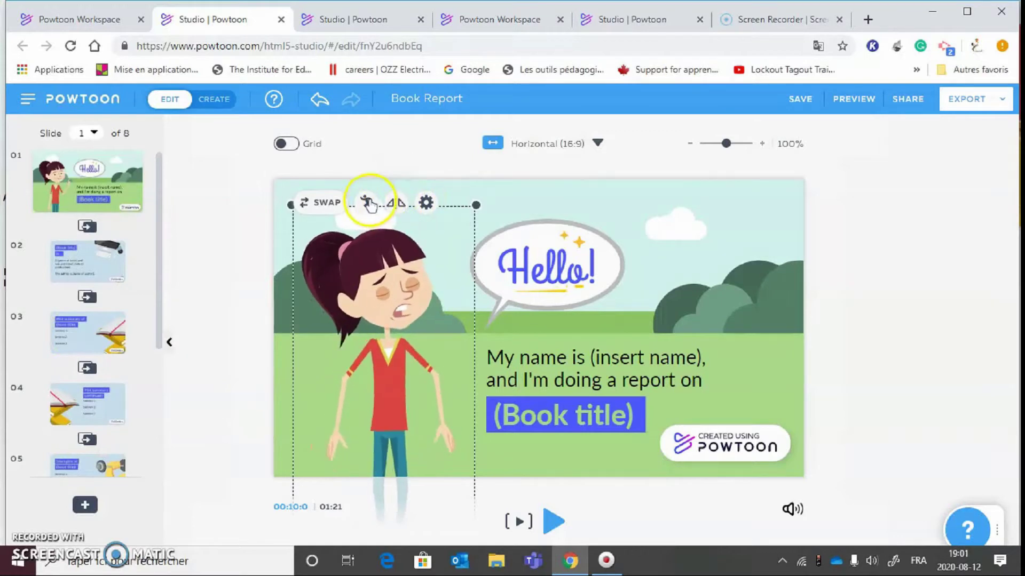
left_click(188, 264)
left_click(168, 263)
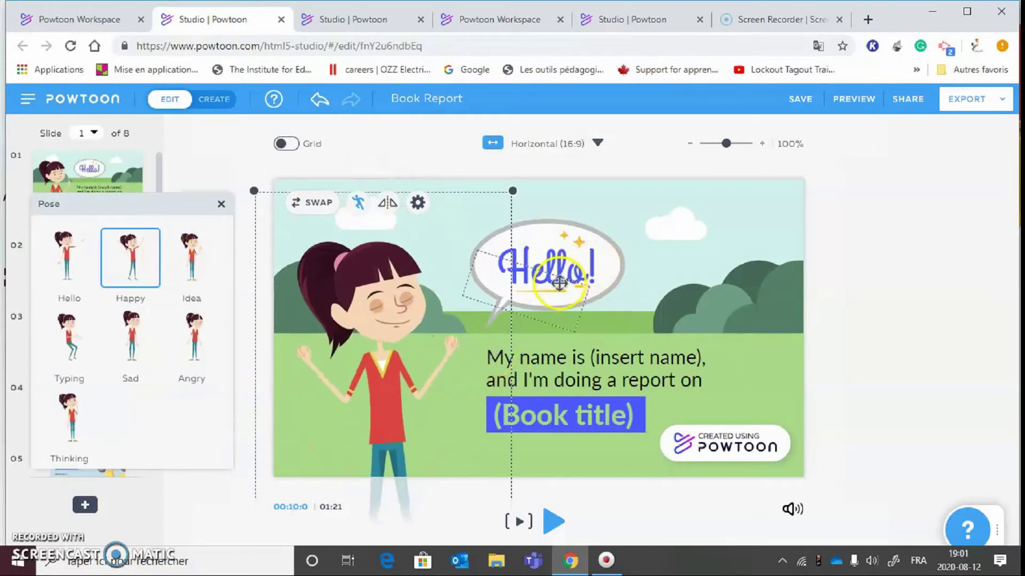
Set the font size of the "My name is (insert name), and I'm doing a report on" text to 39.
left_click(631, 362)
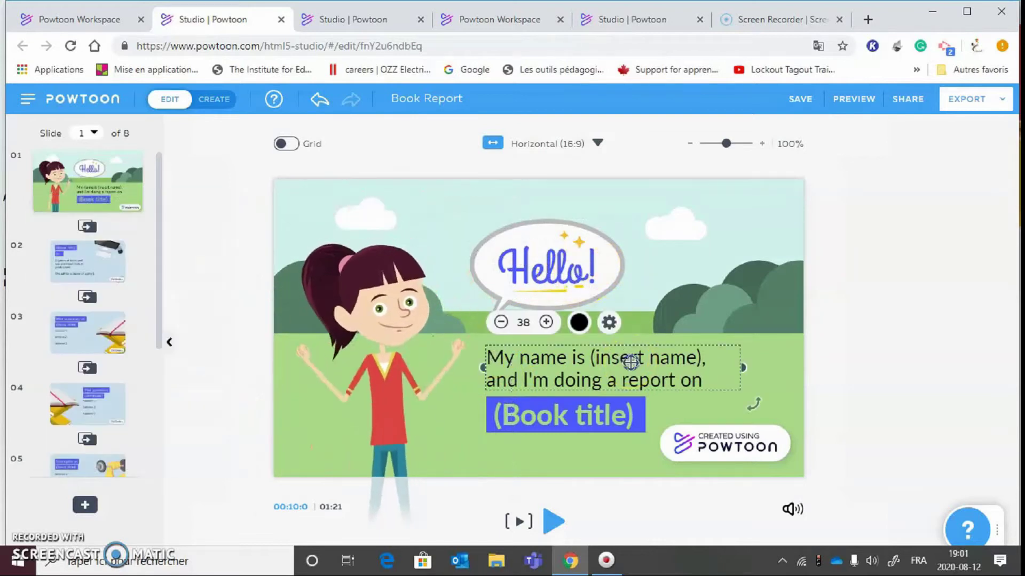
left_click(545, 323)
left_click(546, 323)
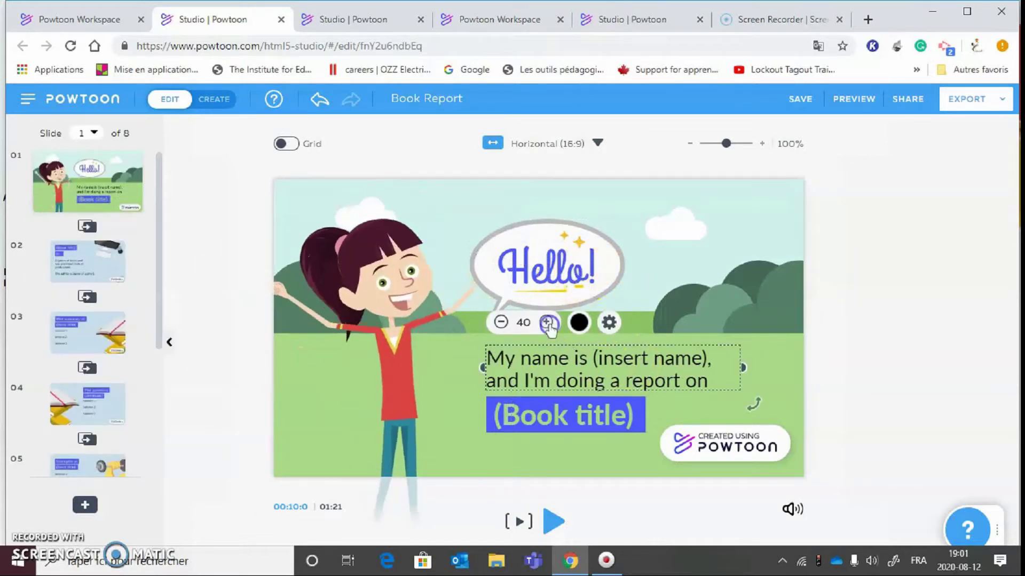
left_click(546, 324)
double_click(546, 323)
double_click(546, 322)
left_click(545, 322)
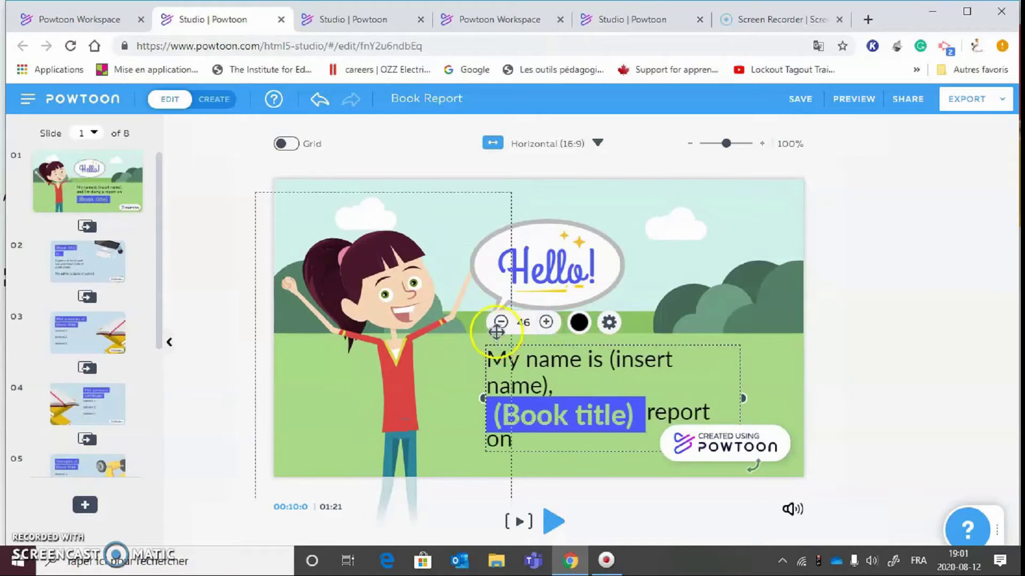
left_click(500, 322)
double_click(500, 323)
double_click(500, 323)
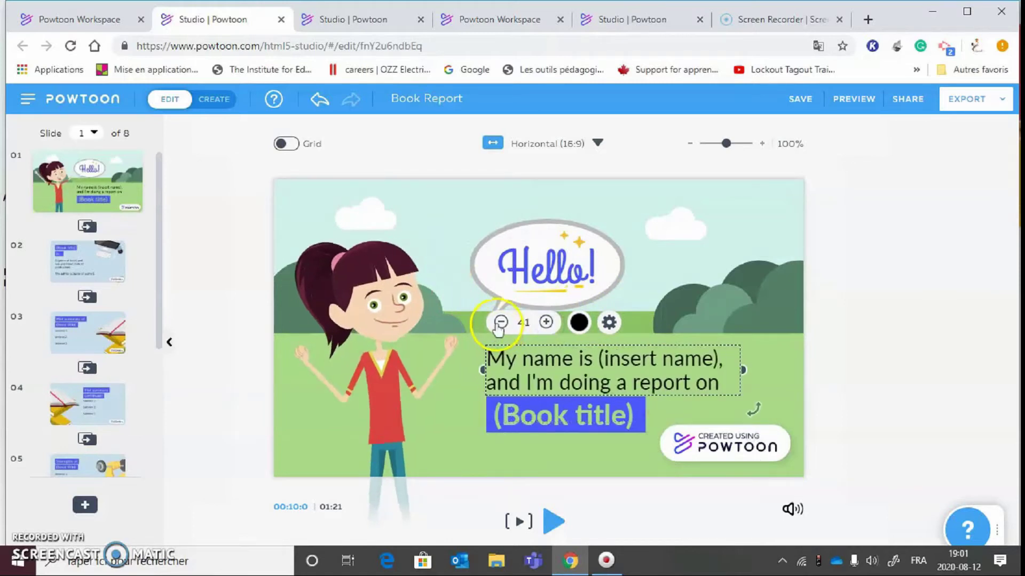
double_click(500, 323)
Colour the "My name is (insert name)" text dark green (#087A1B) and deselect it.
left_click(578, 323)
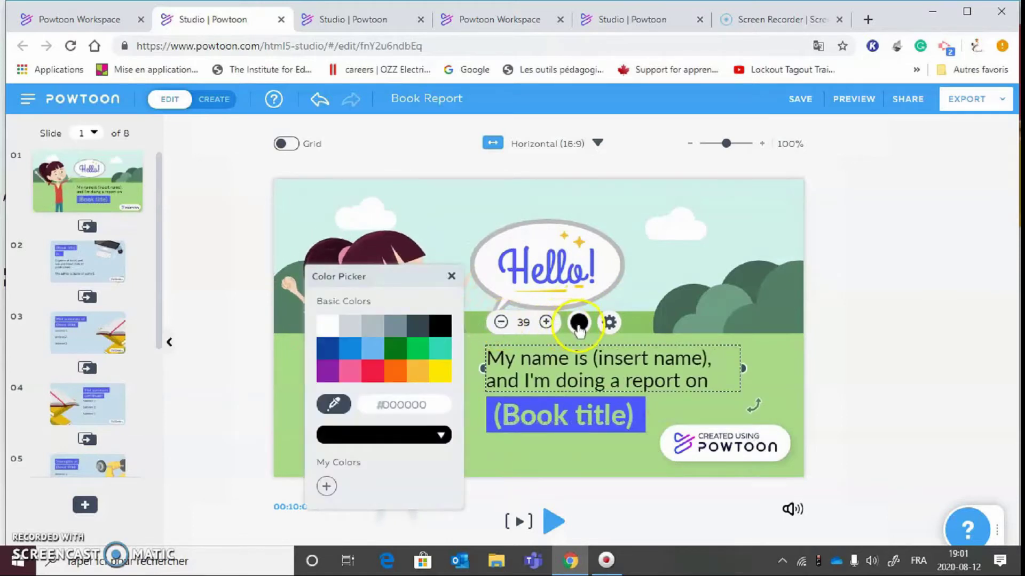
left_click(396, 349)
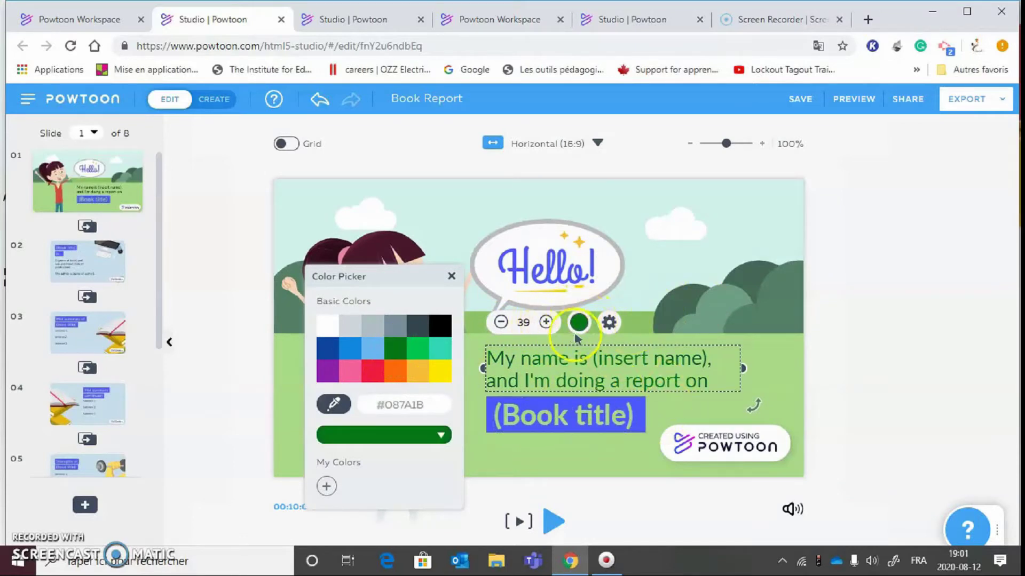
left_click(720, 252)
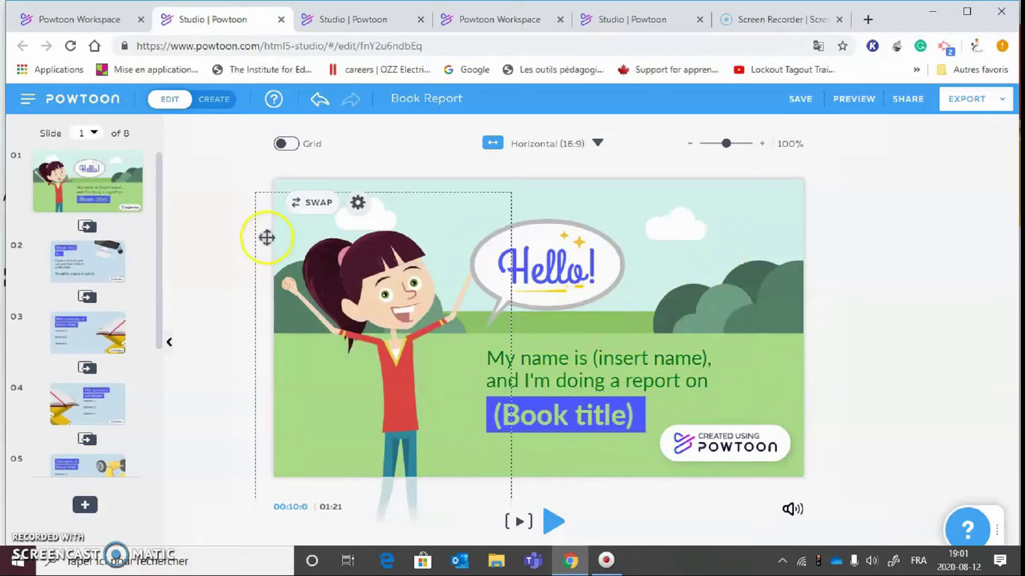
Look at slides 2 and 3 and browse the transitions available between slides 1 and 2.
left_click(108, 259)
left_click(92, 331)
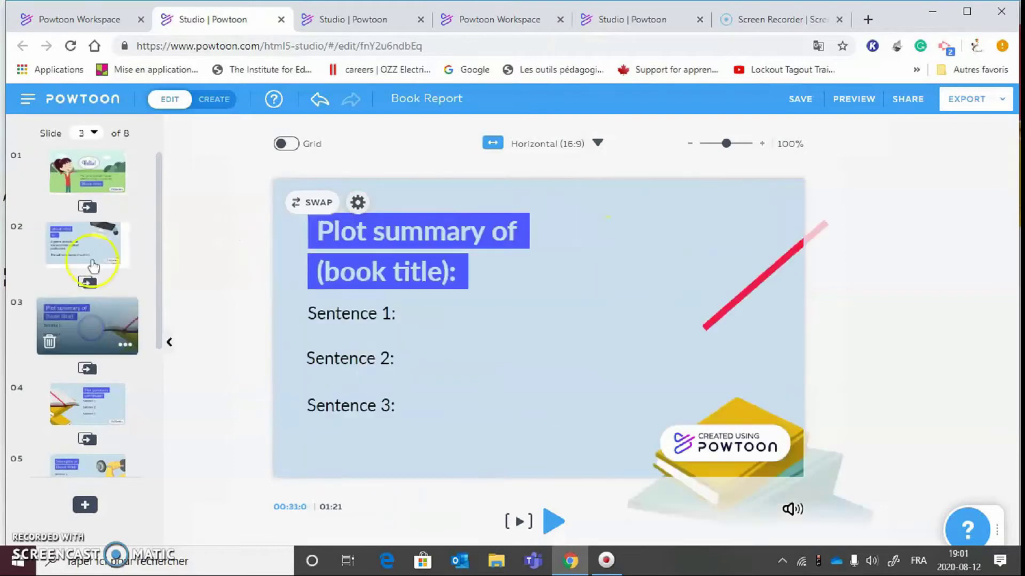
left_click(85, 210)
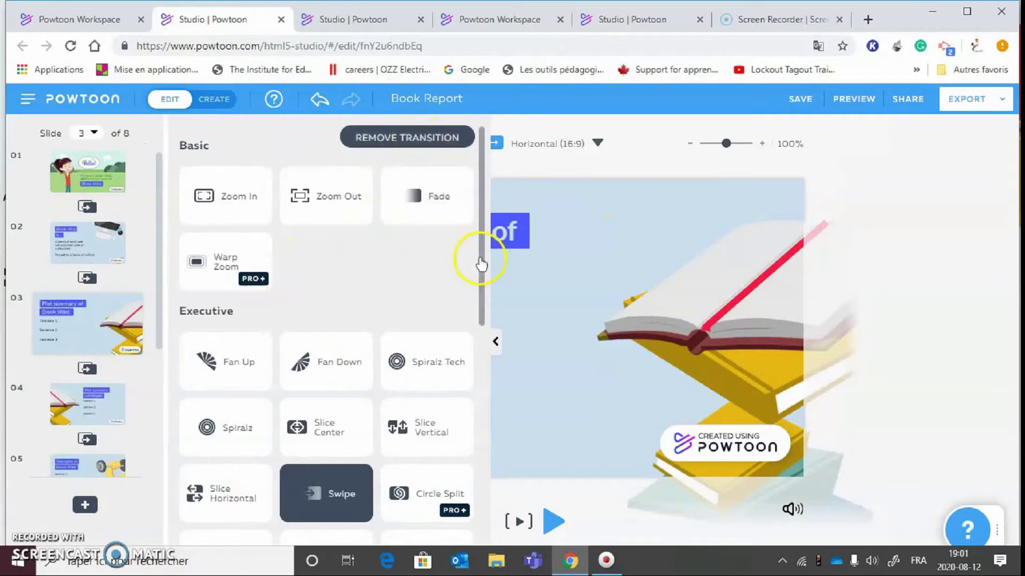
left_click_drag(481, 273, 490, 459)
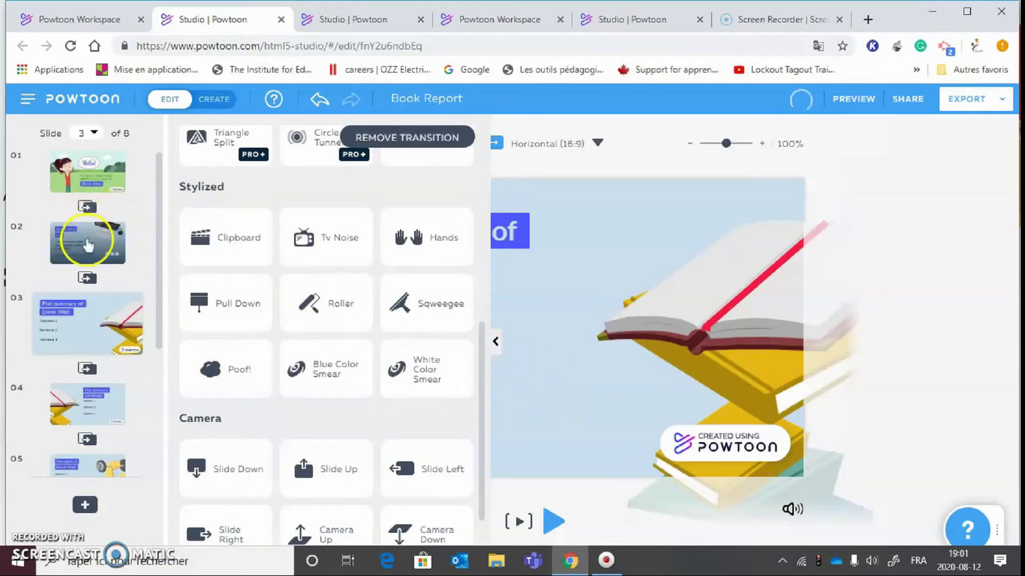
left_click(89, 246)
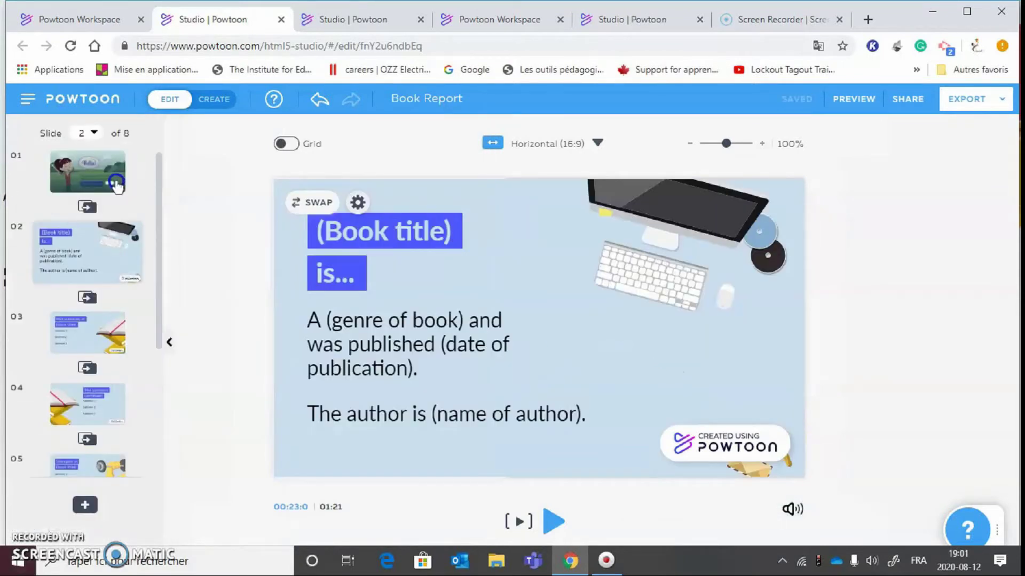
Examine the slide options and the scene library available for slide 1, and look over the remaining slides of the template.
left_click(115, 184)
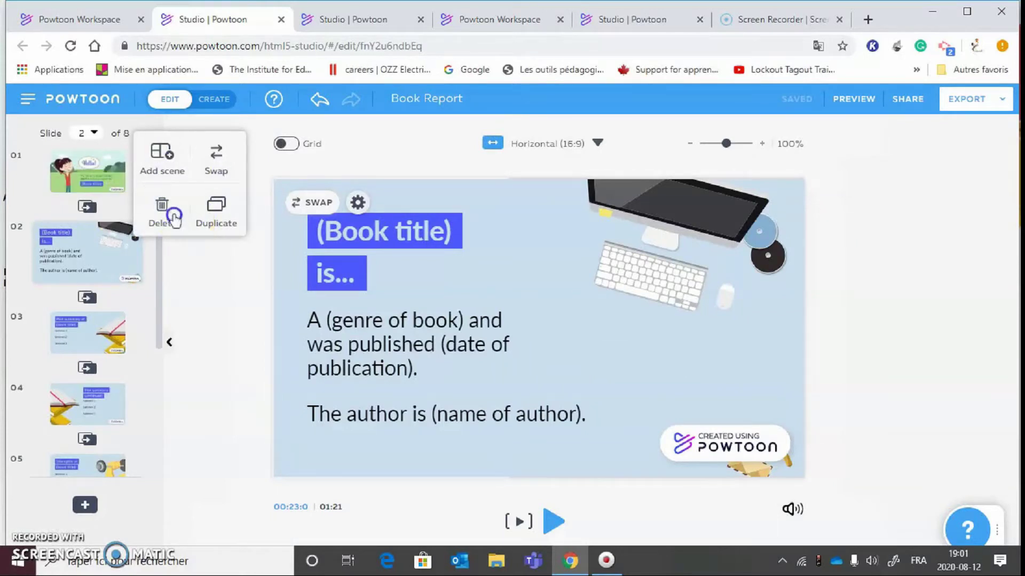
left_click(162, 160)
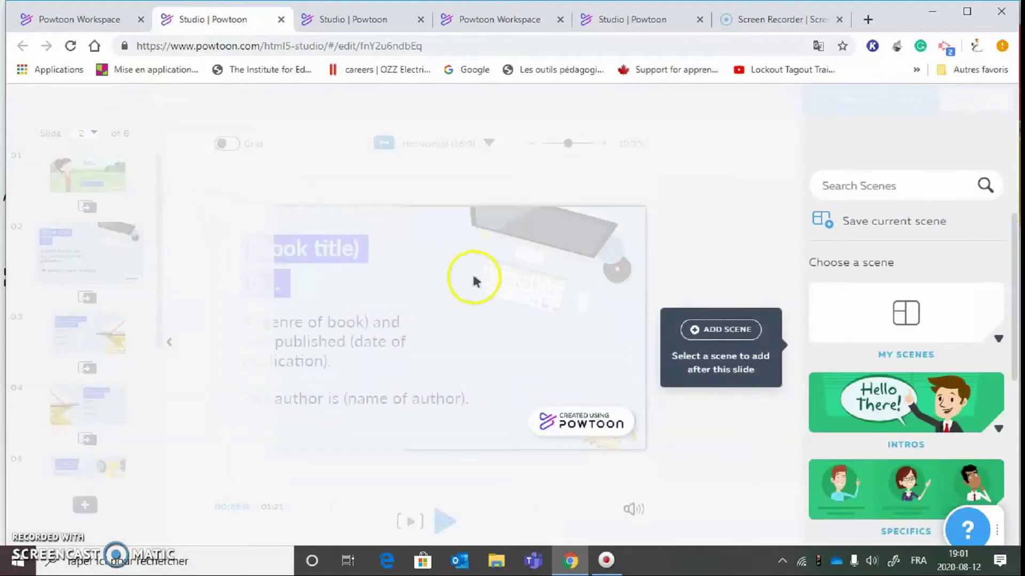
left_click(283, 176)
left_click(112, 184)
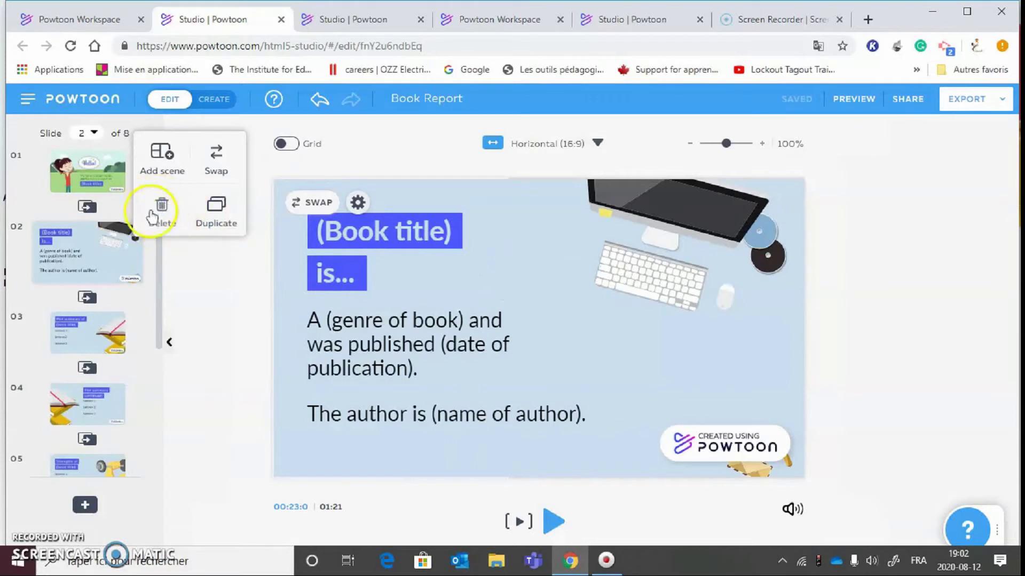
left_click(210, 275)
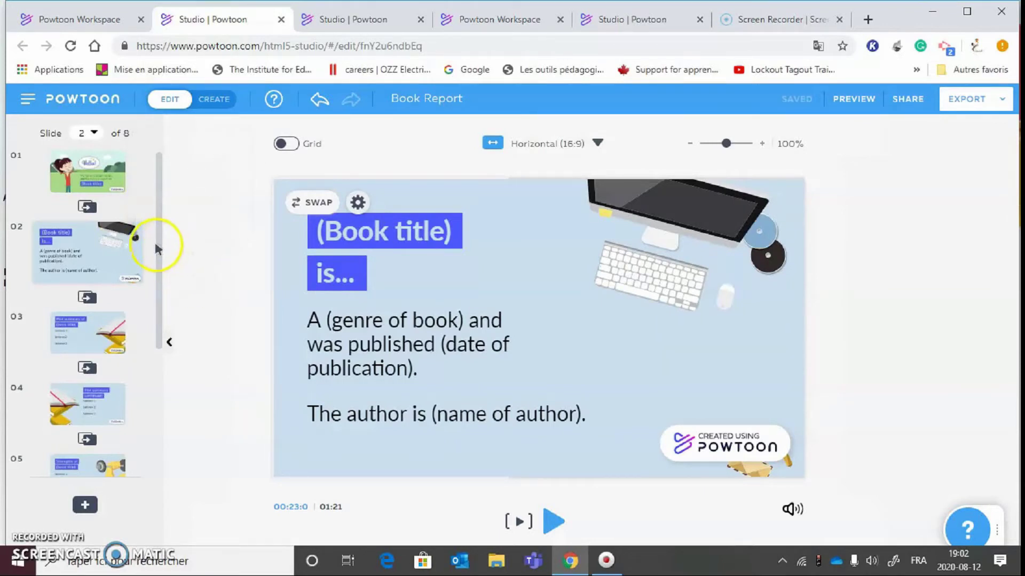
left_click_drag(160, 263, 210, 412)
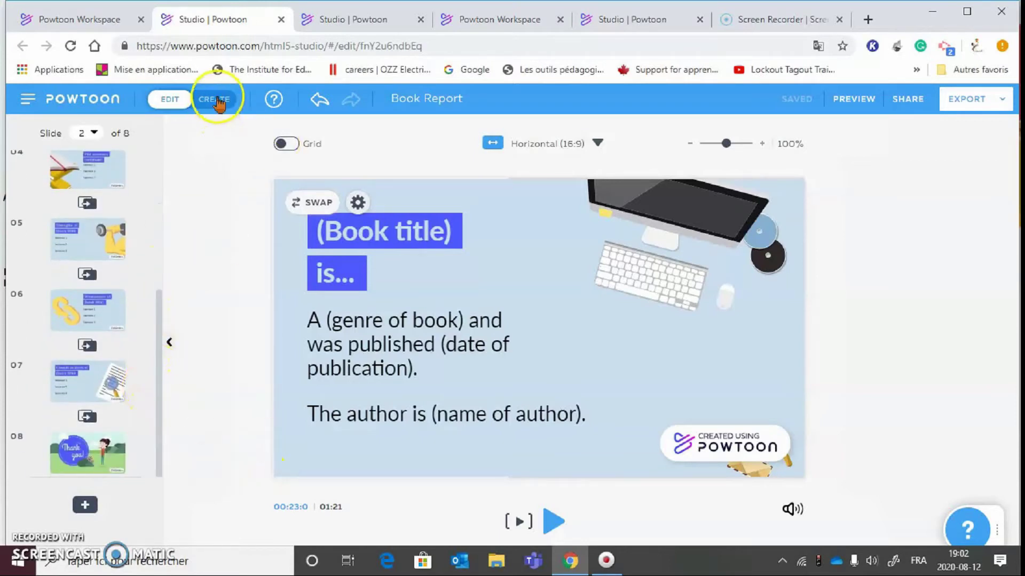
Switch to Create mode and lengthen slide 2 by 7 seconds to 20 seconds.
left_click(217, 102)
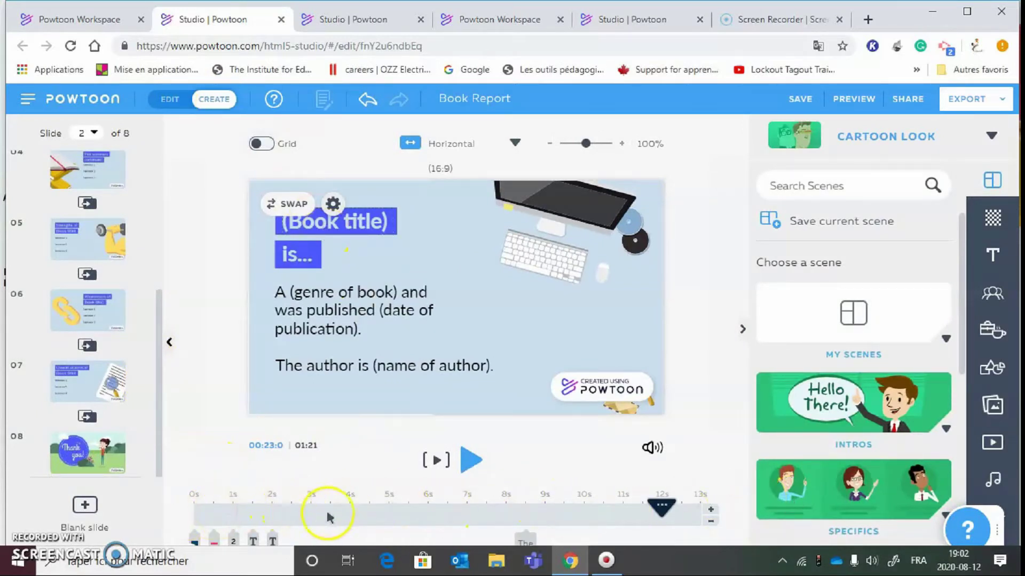
left_click(710, 513)
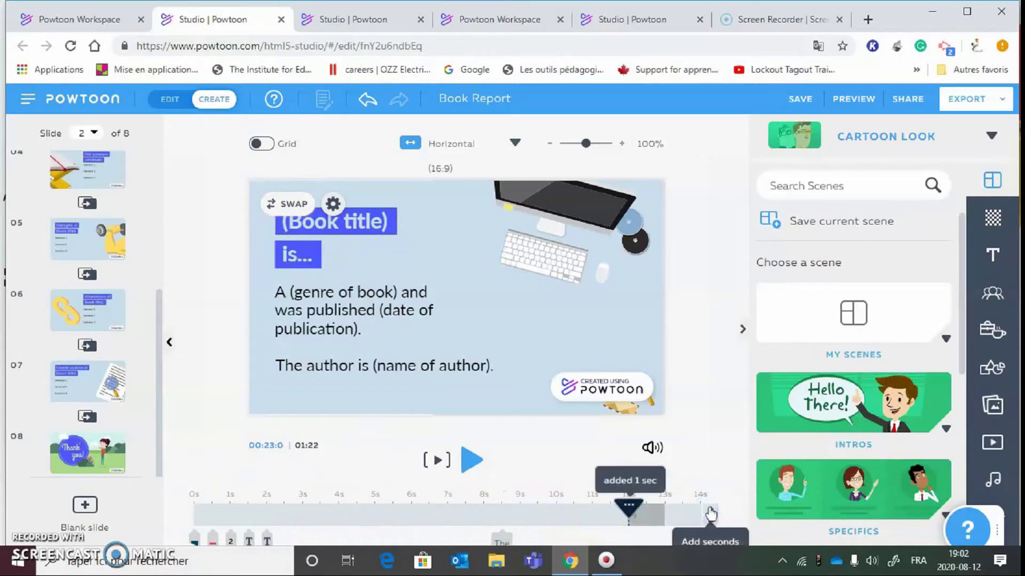
left_click(709, 513)
left_click(710, 514)
left_click(710, 513)
left_click(710, 514)
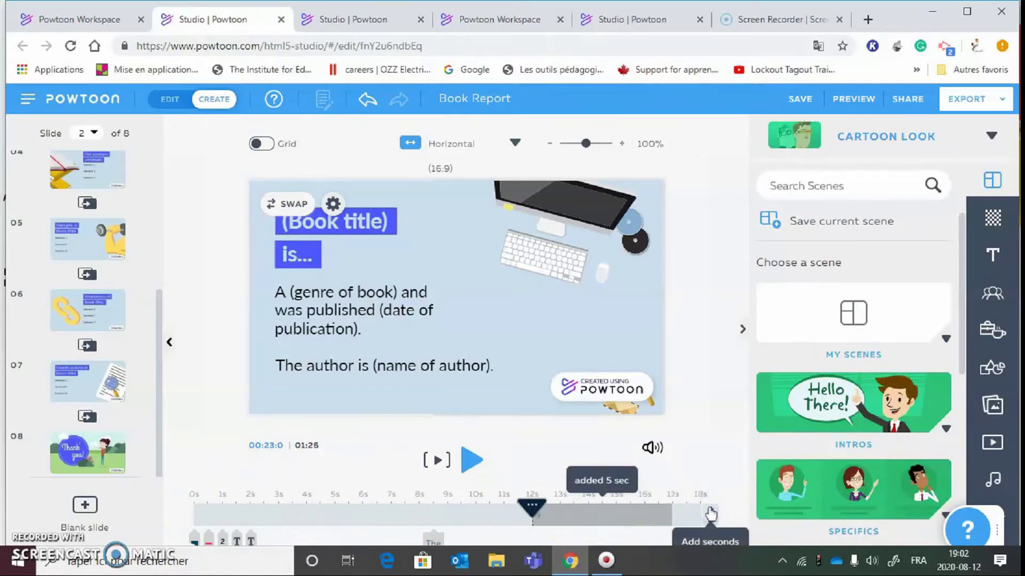
left_click(710, 514)
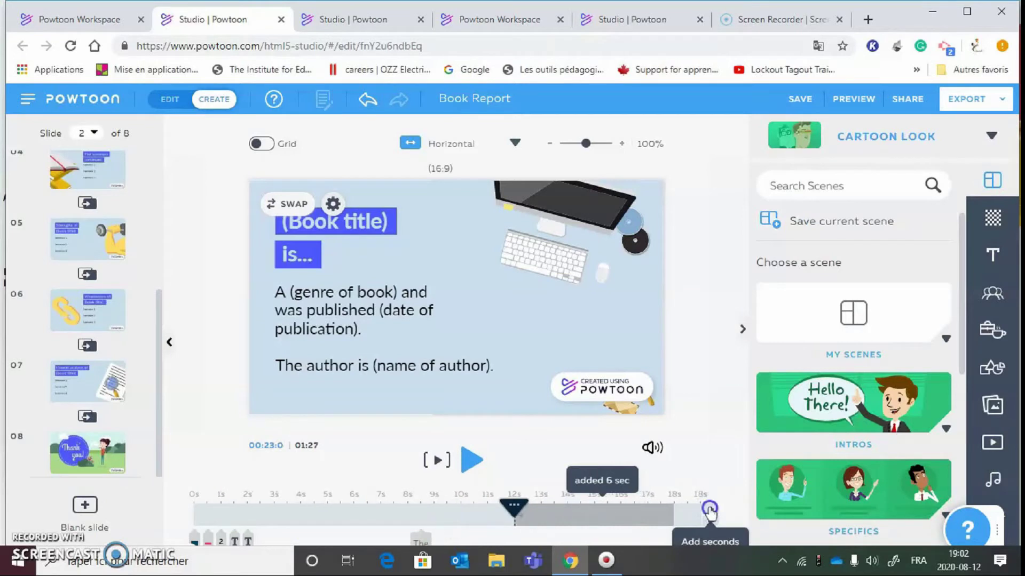
left_click(710, 512)
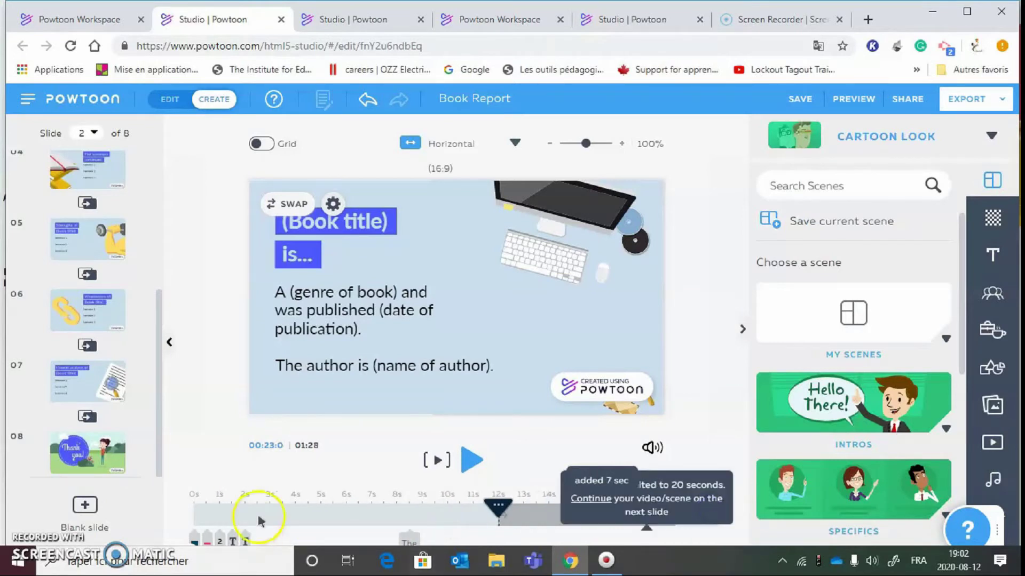
Inspect the individual objects on slide 2's timeline, including the locked background shape, title highlight and body text.
left_click(195, 538)
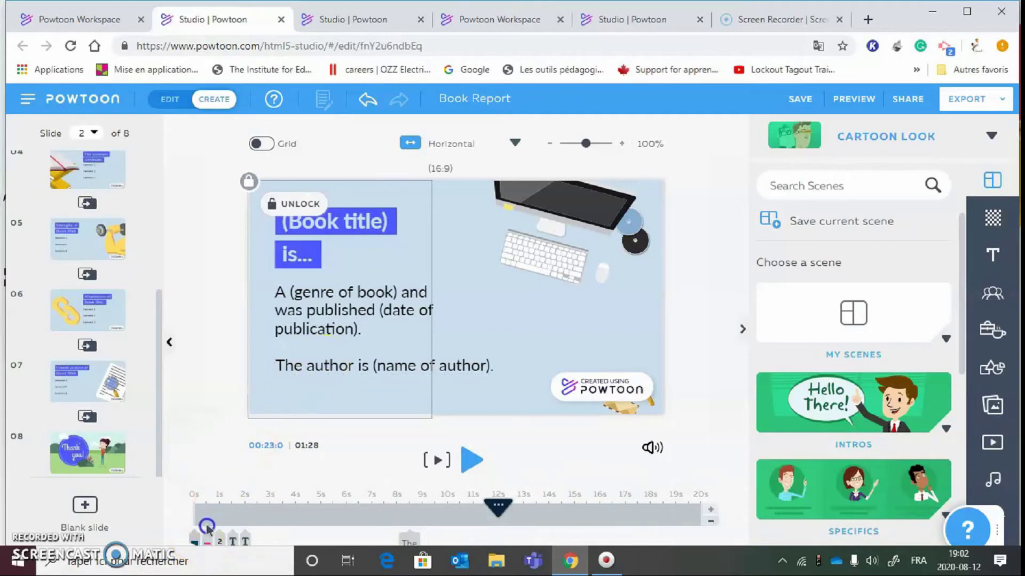
left_click(220, 541)
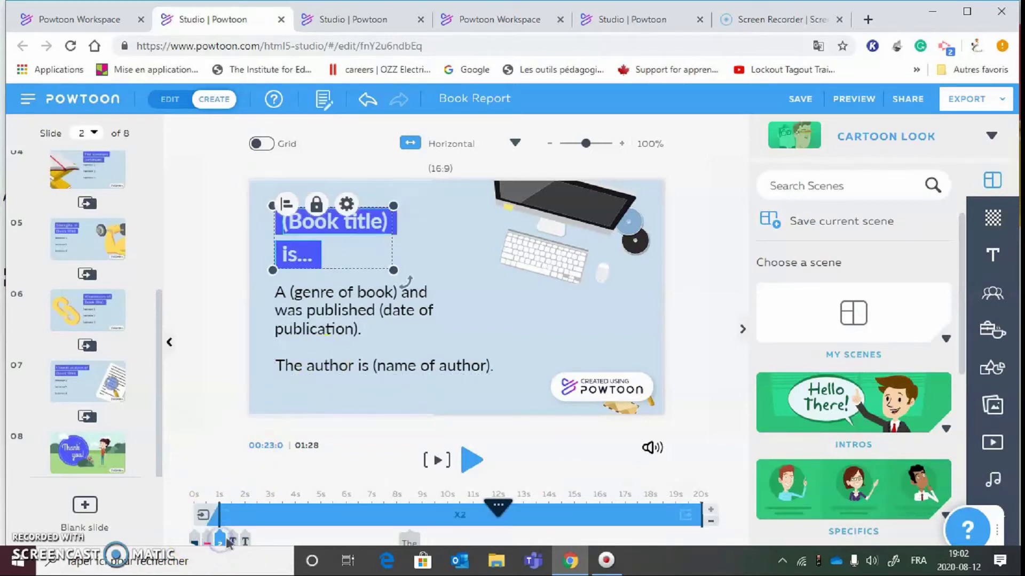
left_click(245, 541)
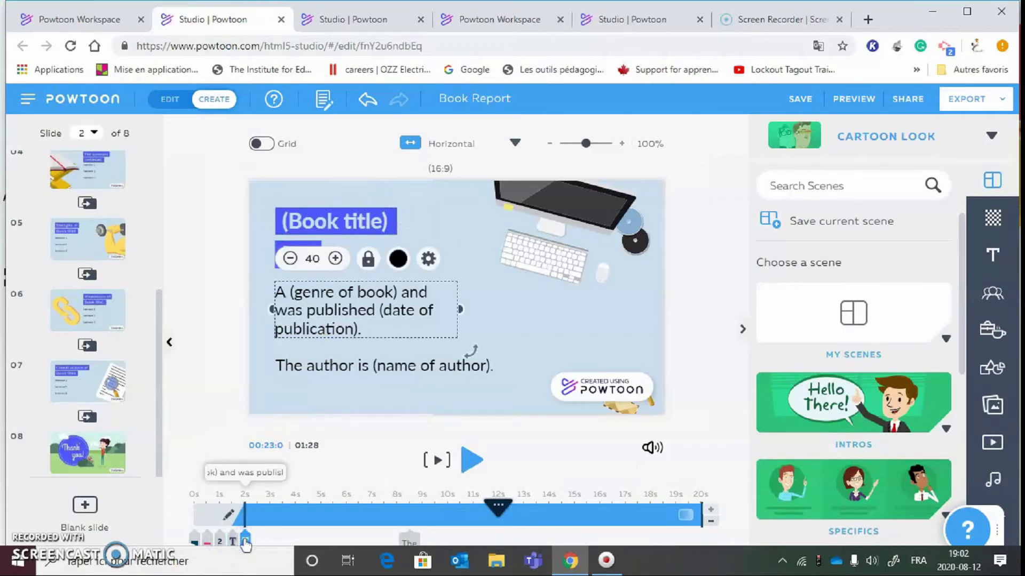
mouse_move(245, 543)
left_mouse_down()
mouse_move(243, 515)
mouse_move(205, 534)
mouse_move(181, 529)
mouse_move(236, 531)
left_mouse_up()
left_click(236, 531)
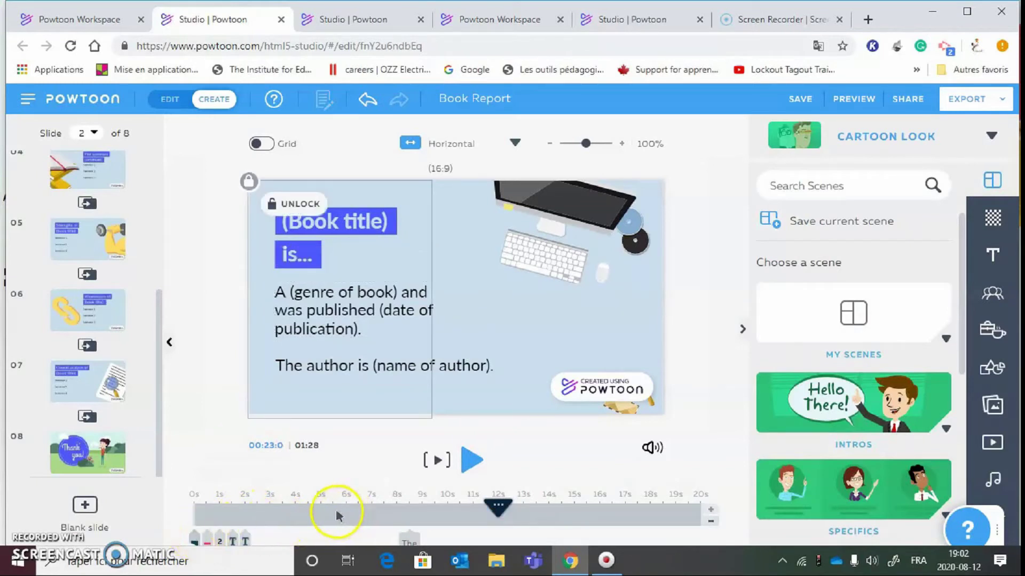
left_click(333, 510)
Delay the appearance of the "A (genre of book) and was published (date of publication)" text on slide 2 to about 6.5 seconds.
left_click(218, 508)
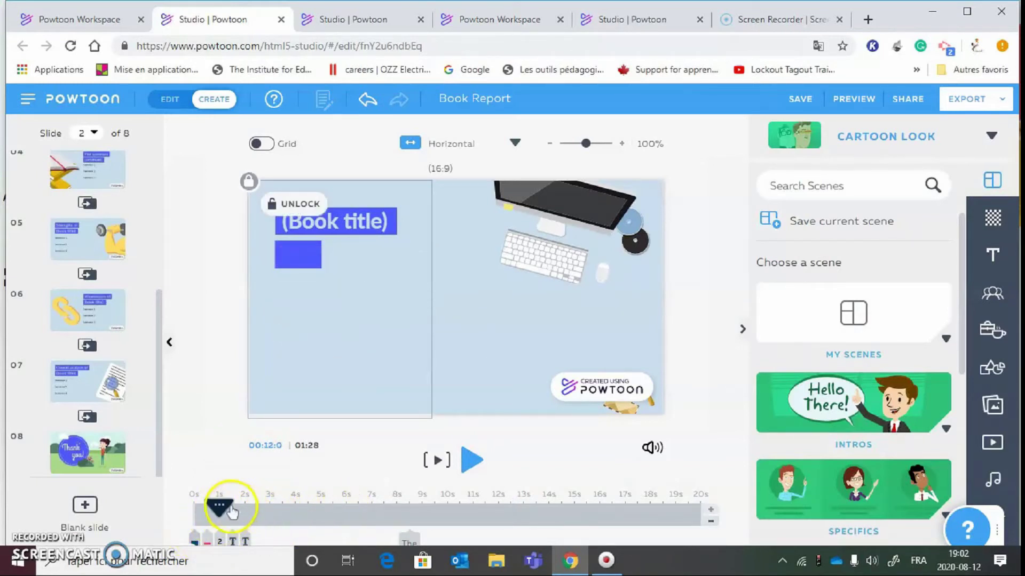
left_click(323, 507)
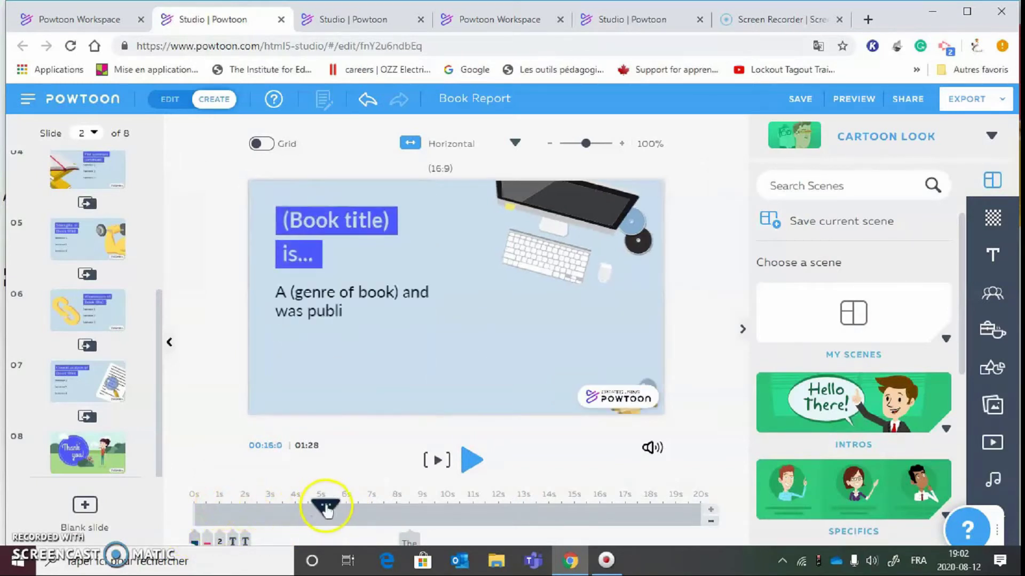
left_click(246, 542)
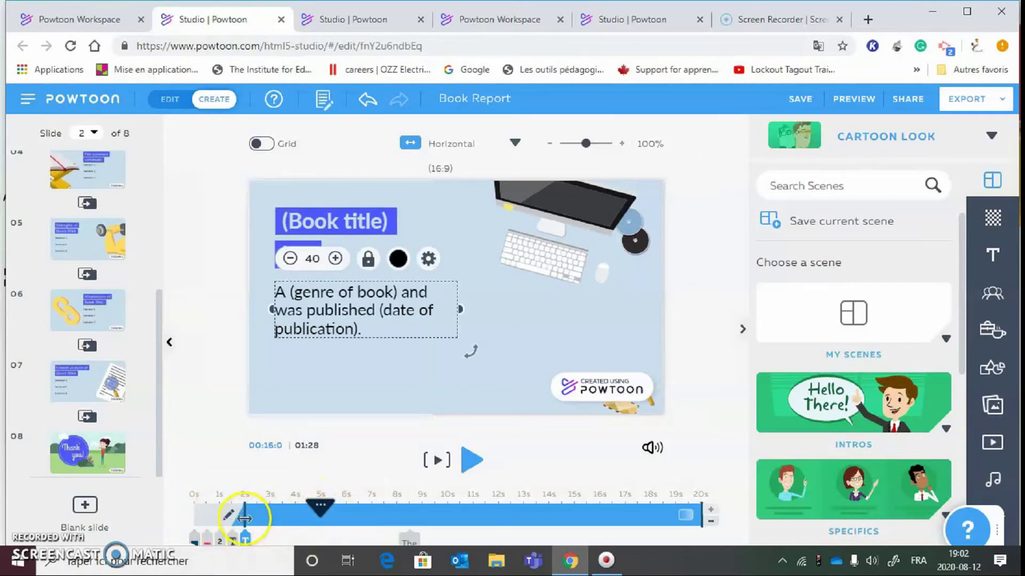
left_click_drag(244, 518, 360, 522)
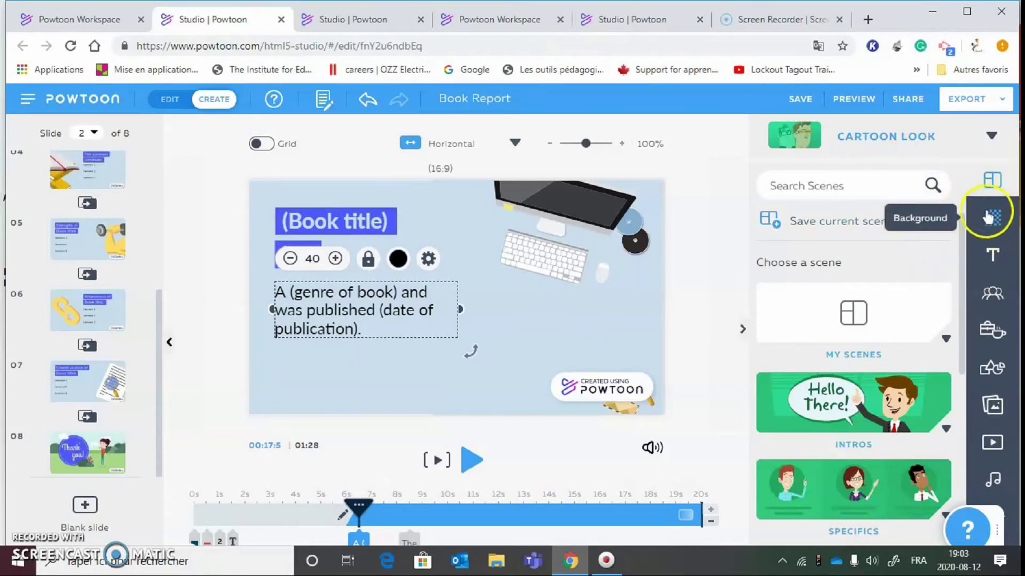
Browse the text and character libraries, including the Health & Safety characters.
left_click(993, 255)
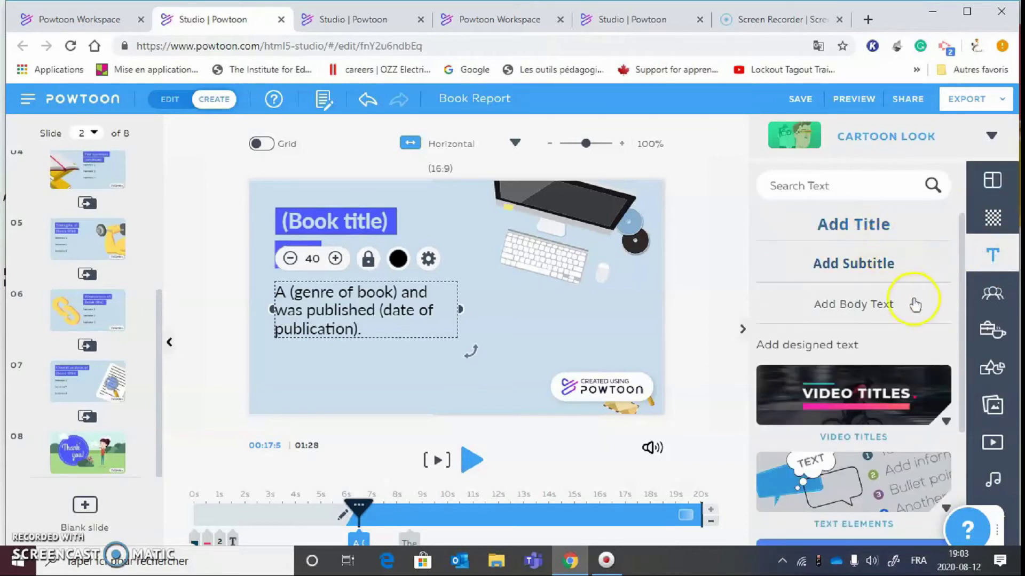
left_click(991, 293)
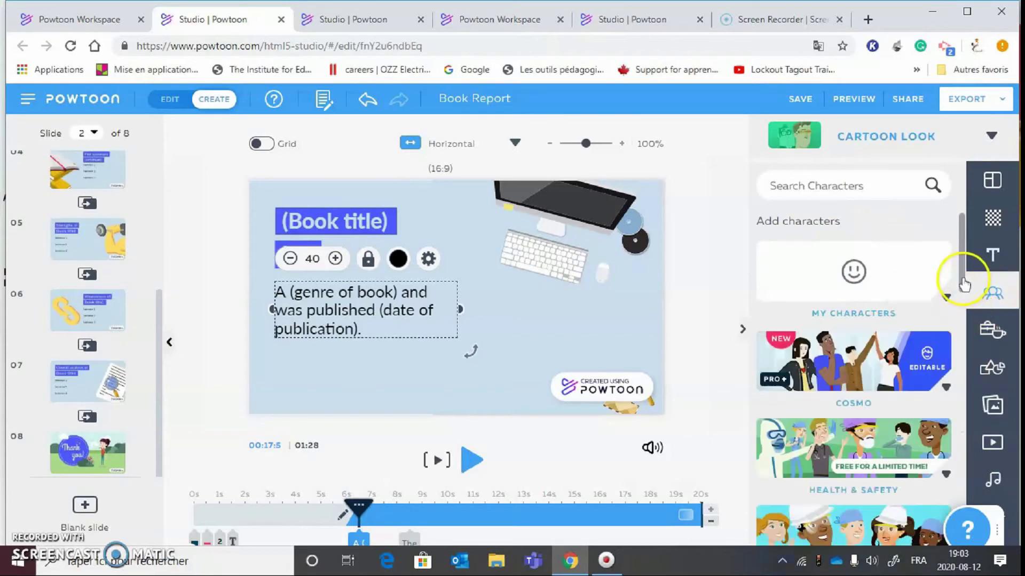
mouse_move(960, 280)
left_mouse_down()
mouse_move(963, 320)
mouse_move(962, 298)
left_mouse_up()
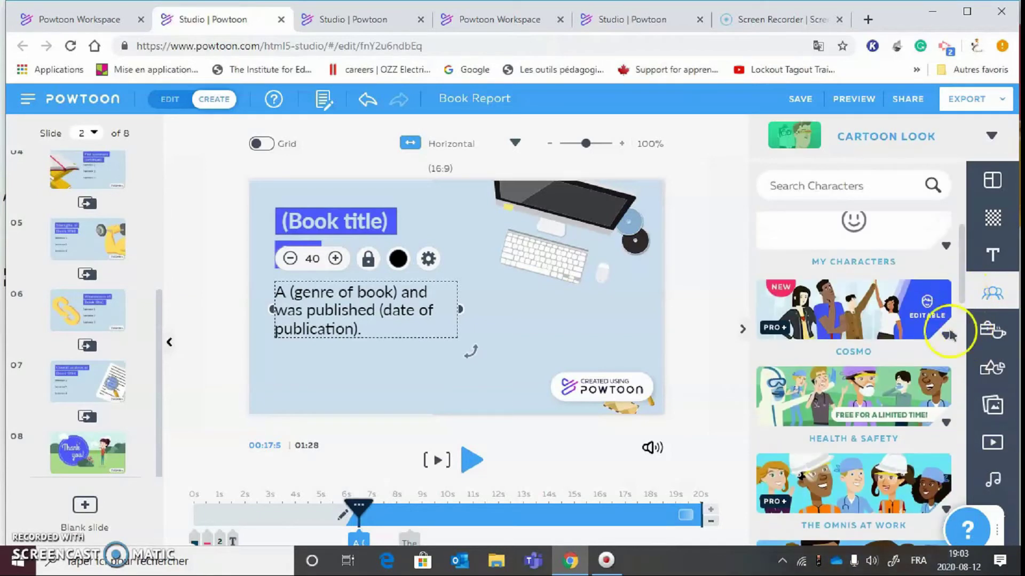
scroll(869, 394, "down", 3)
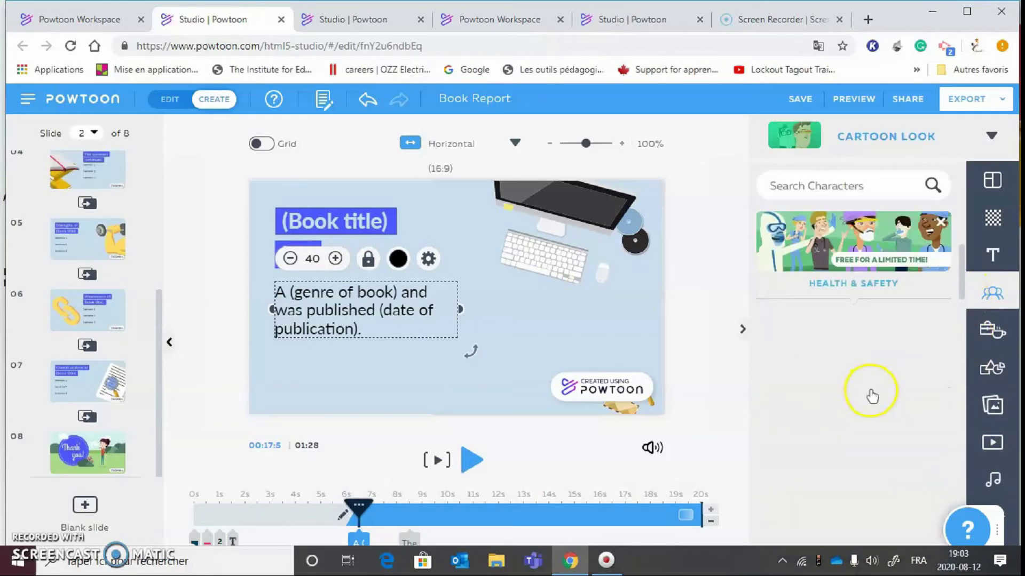
mouse_move(872, 397)
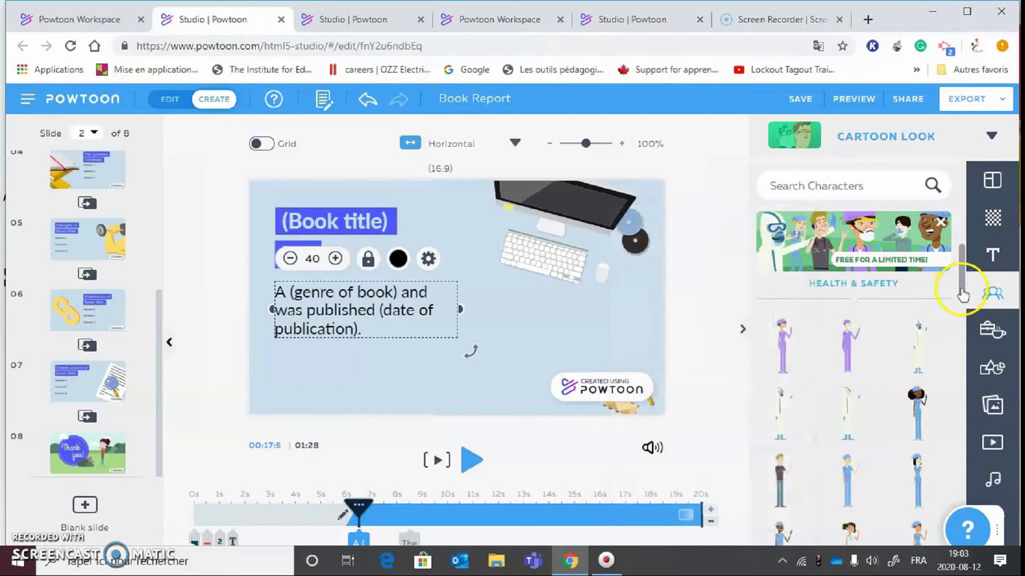
scroll(963, 297, "down", 3)
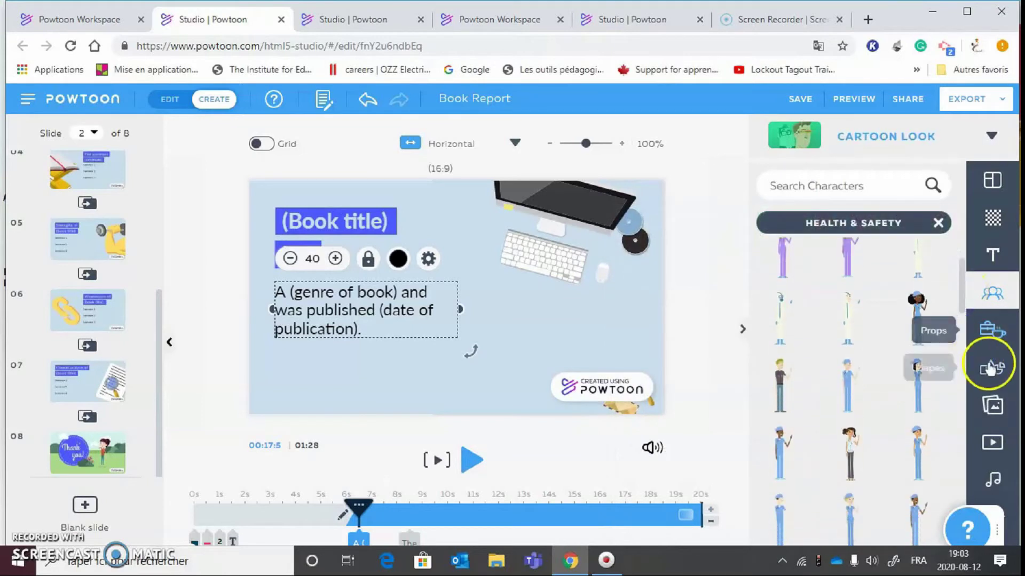
Browse the shape, image, video and sound libraries, including My Images and My Music.
left_click(990, 368)
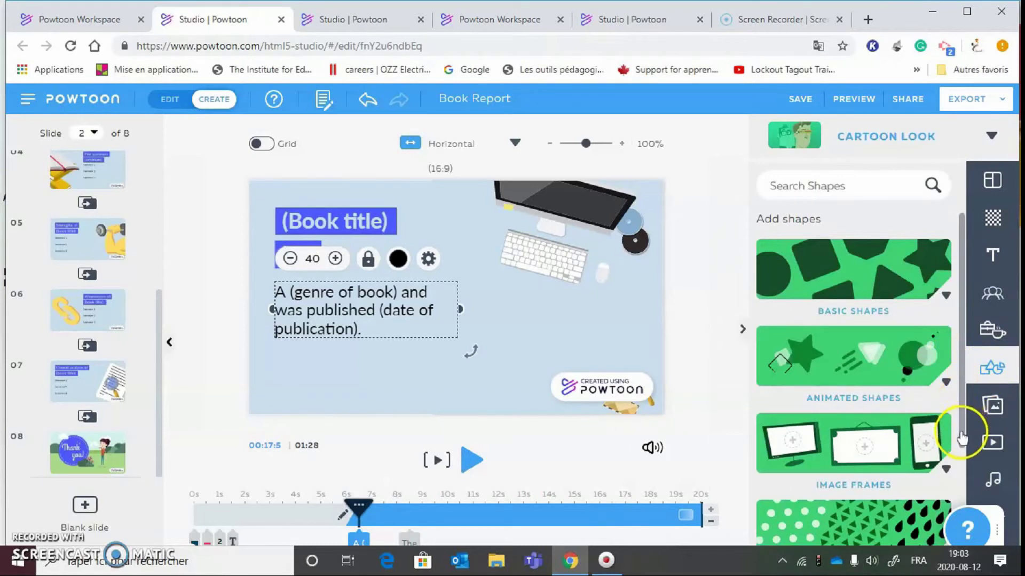
scroll(959, 453, "down", 1)
scroll(960, 475, "down", 2)
left_click(993, 408)
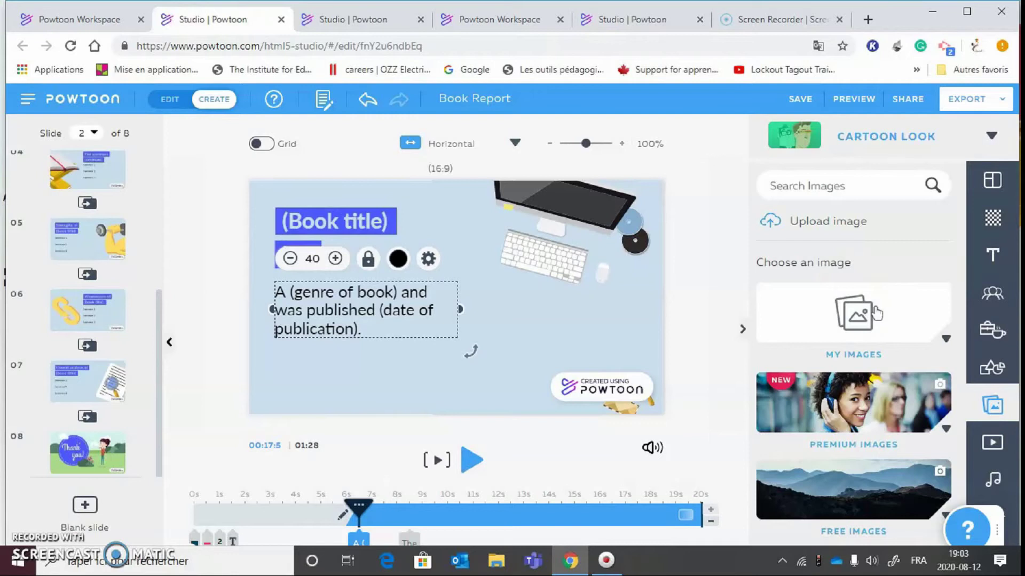
left_click(857, 315)
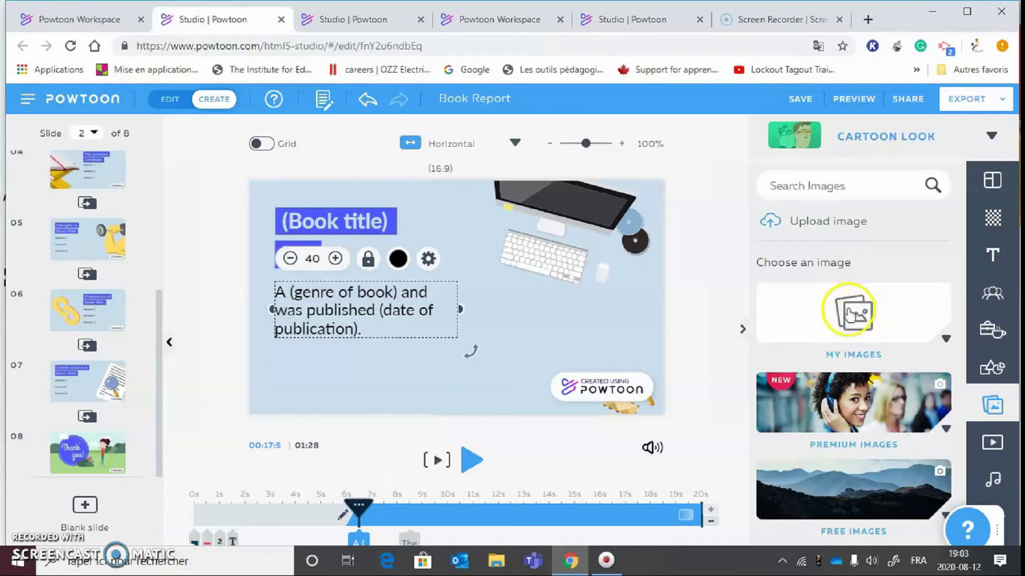
left_click(985, 446)
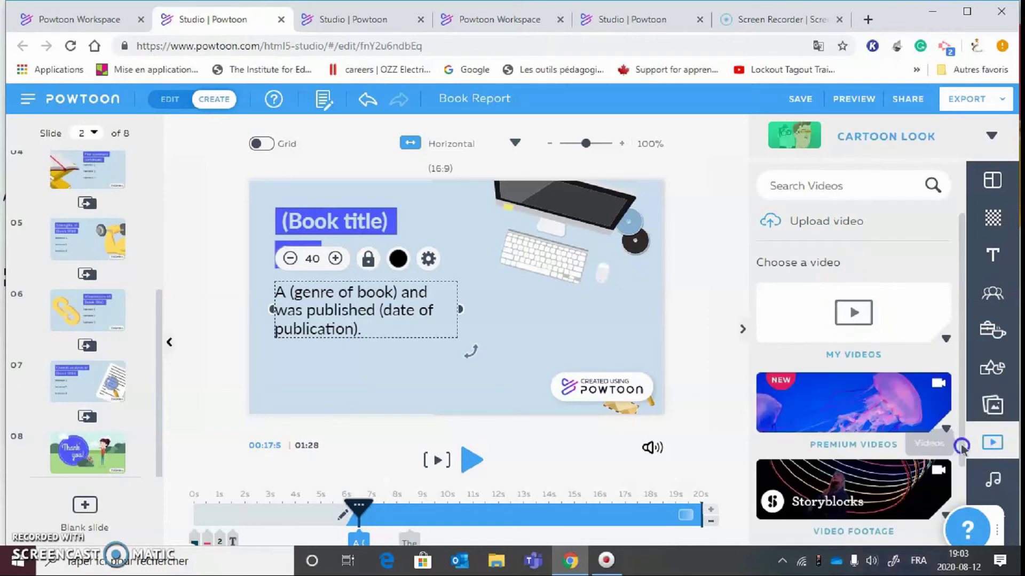
left_click_drag(962, 463, 946, 514)
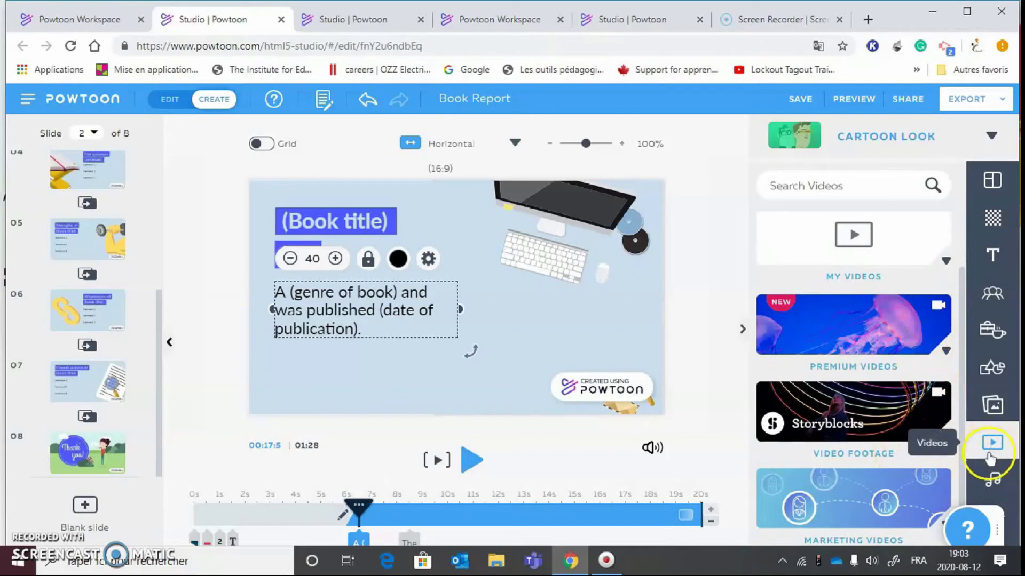
left_click(993, 481)
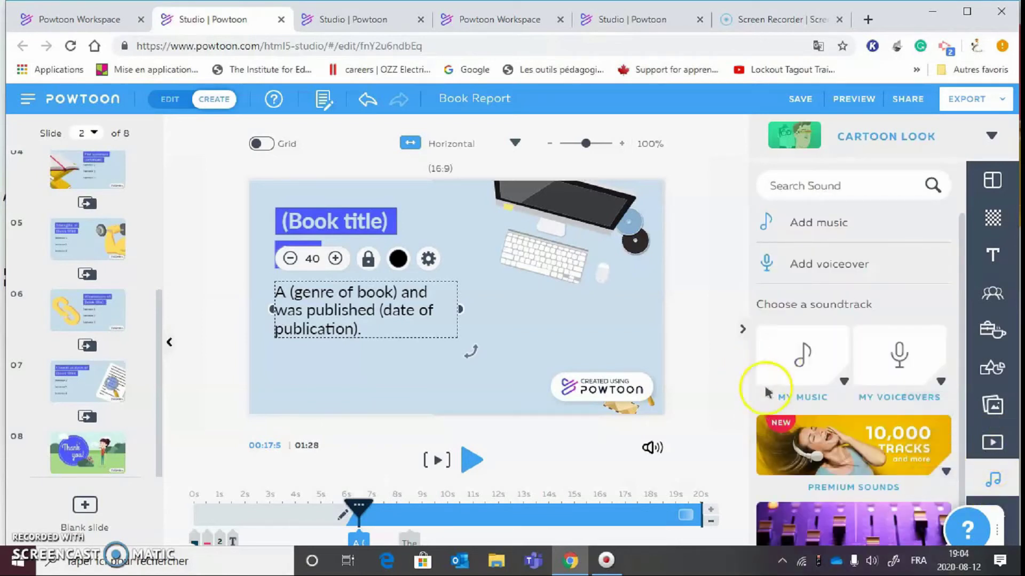
left_click(804, 356)
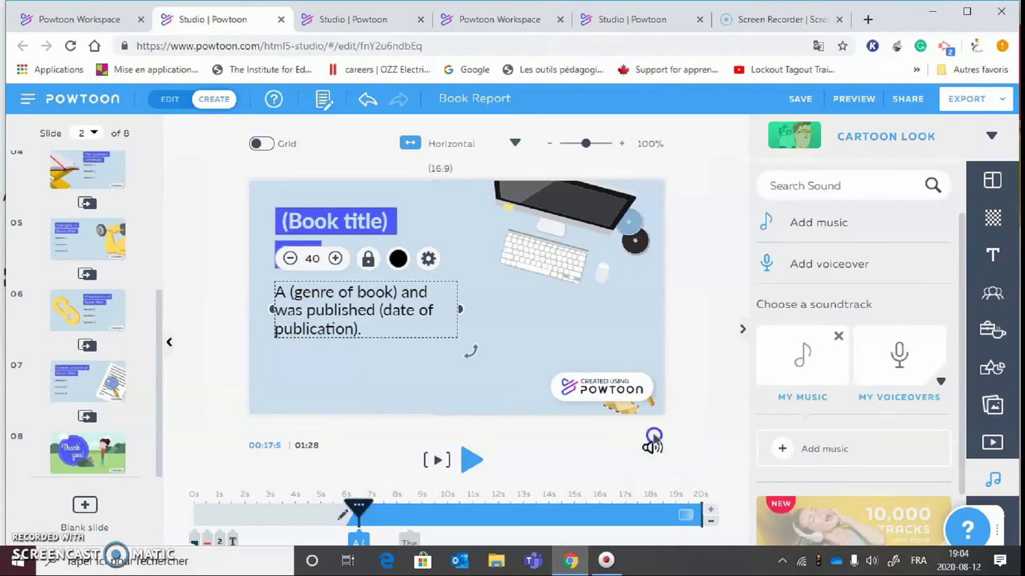
Open the sound settings and bring up the voiceover recorder for the current slide.
left_click(651, 448)
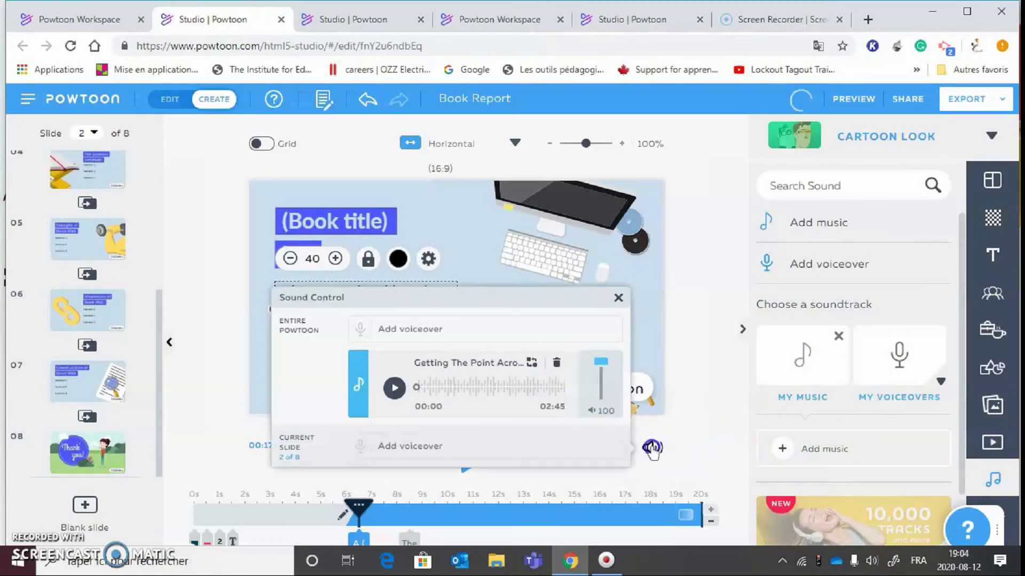
left_click(479, 412)
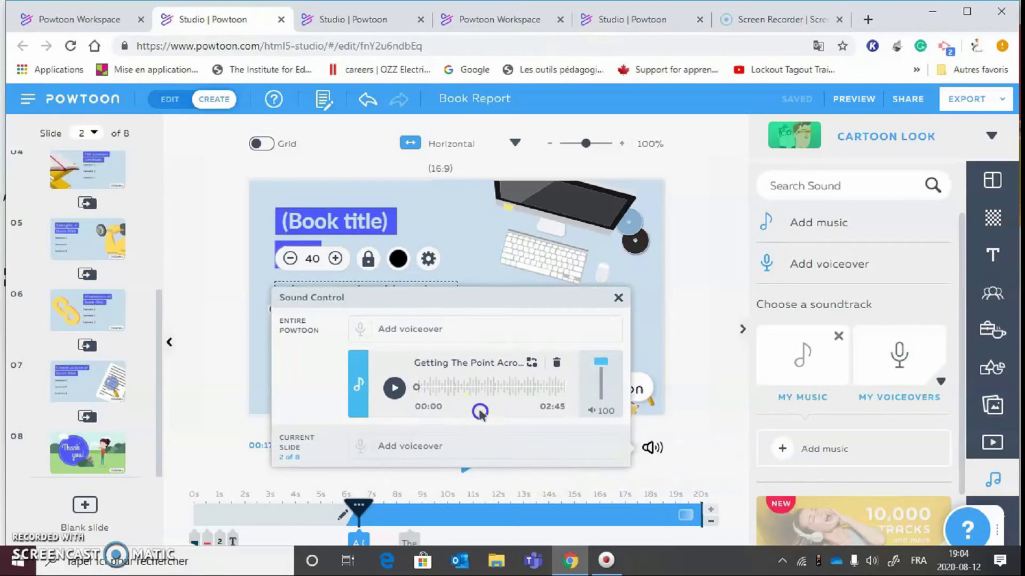
left_click(416, 447)
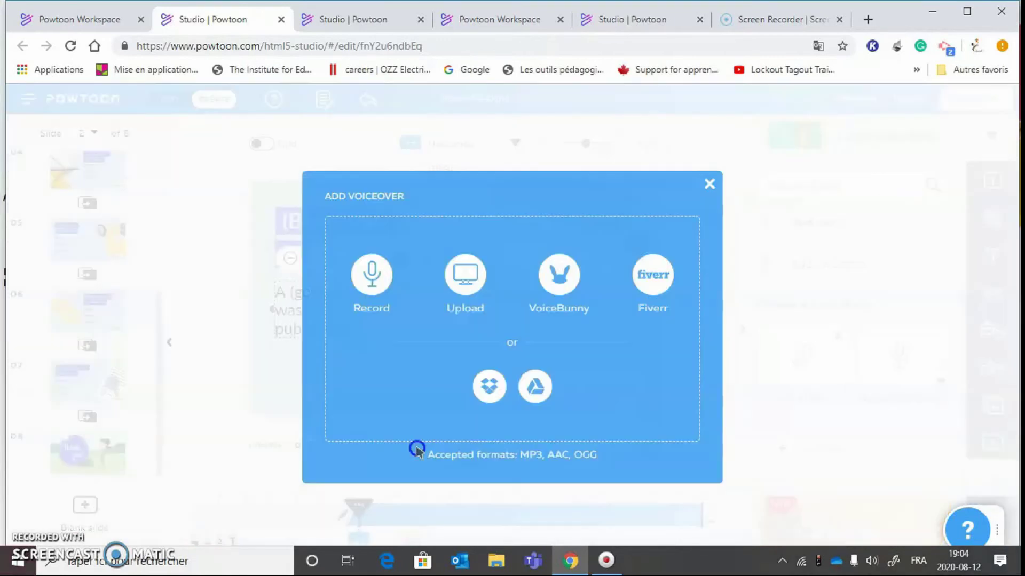
left_click(373, 308)
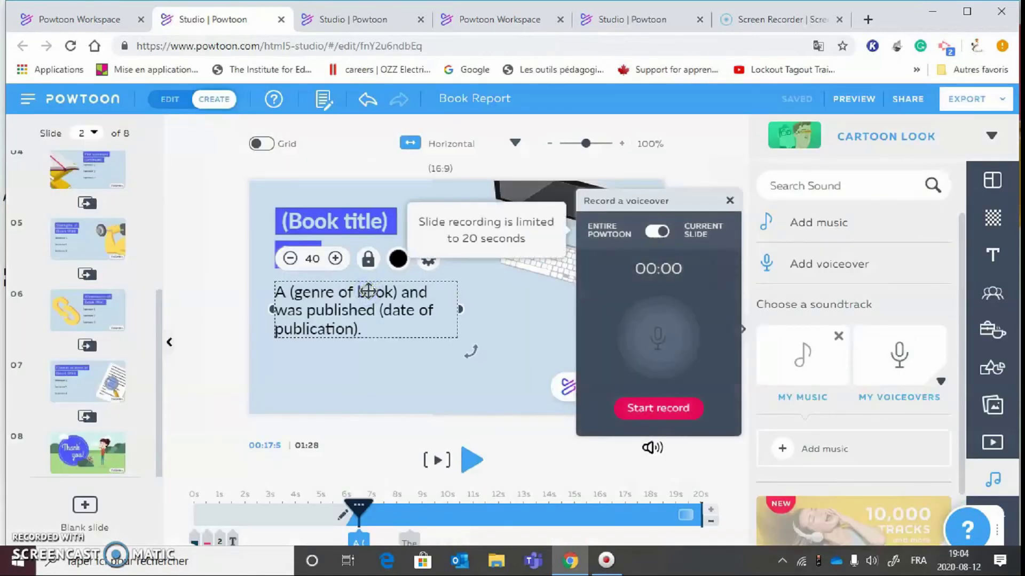
Record a voiceover of about 3 seconds for the current slide, bring up its naming form, and delete the recording.
left_click(660, 410)
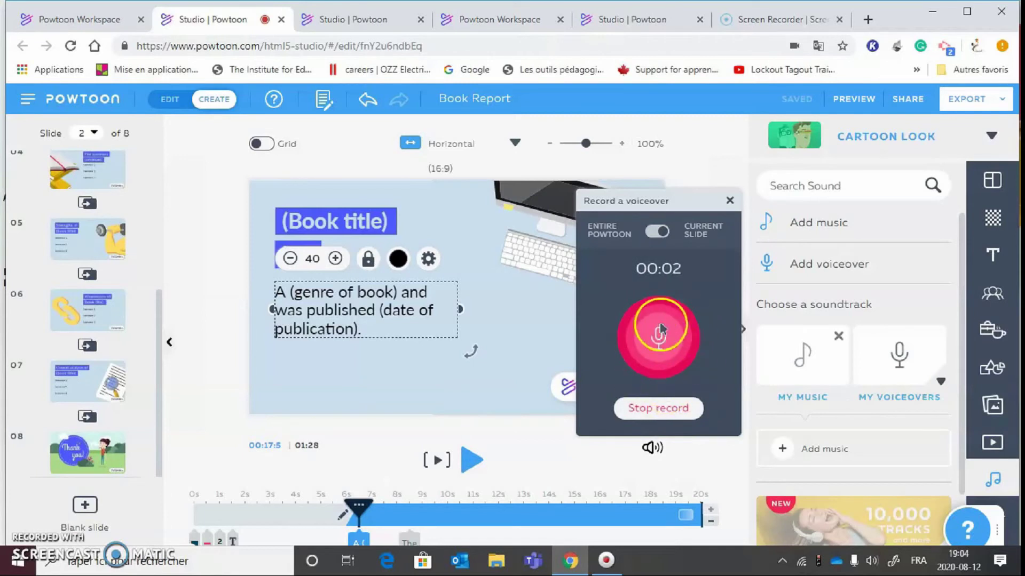
left_click(664, 408)
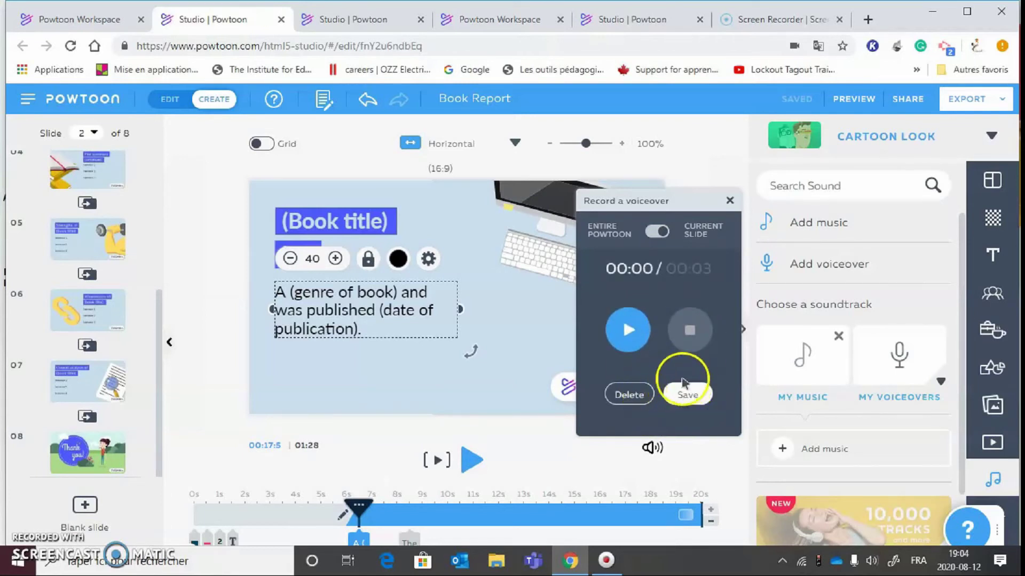
left_click(682, 398)
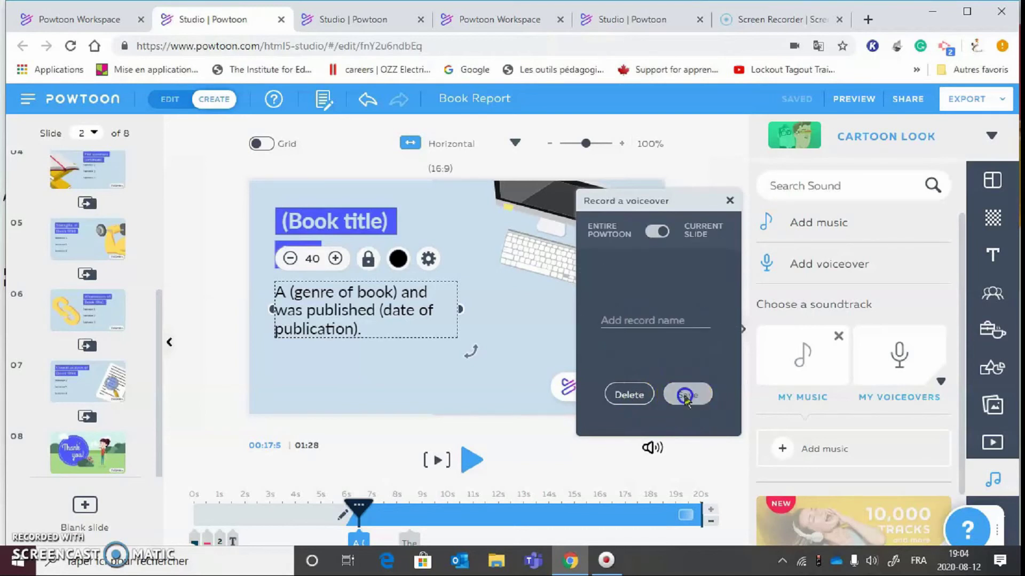
left_click(654, 322)
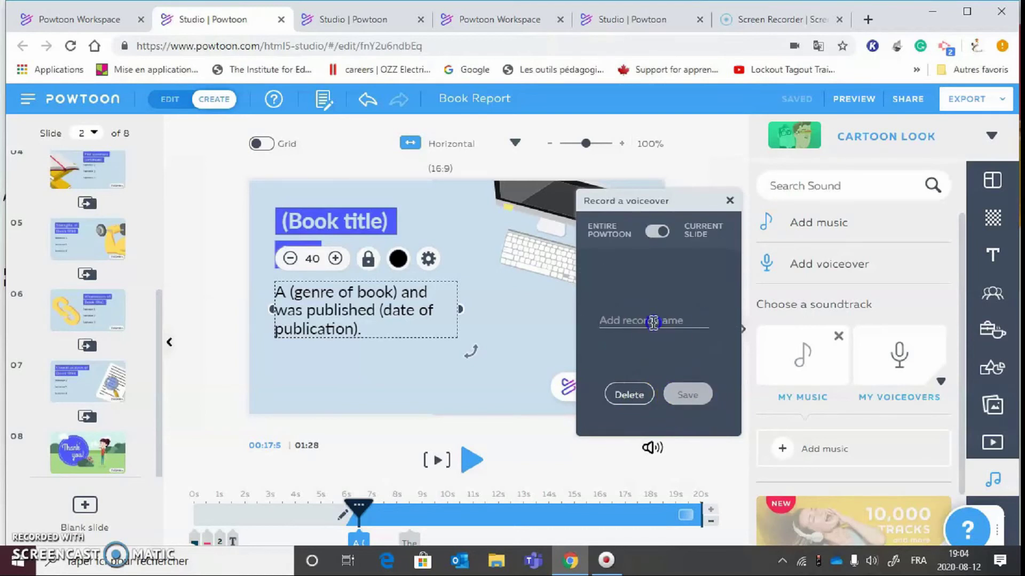
left_click(625, 394)
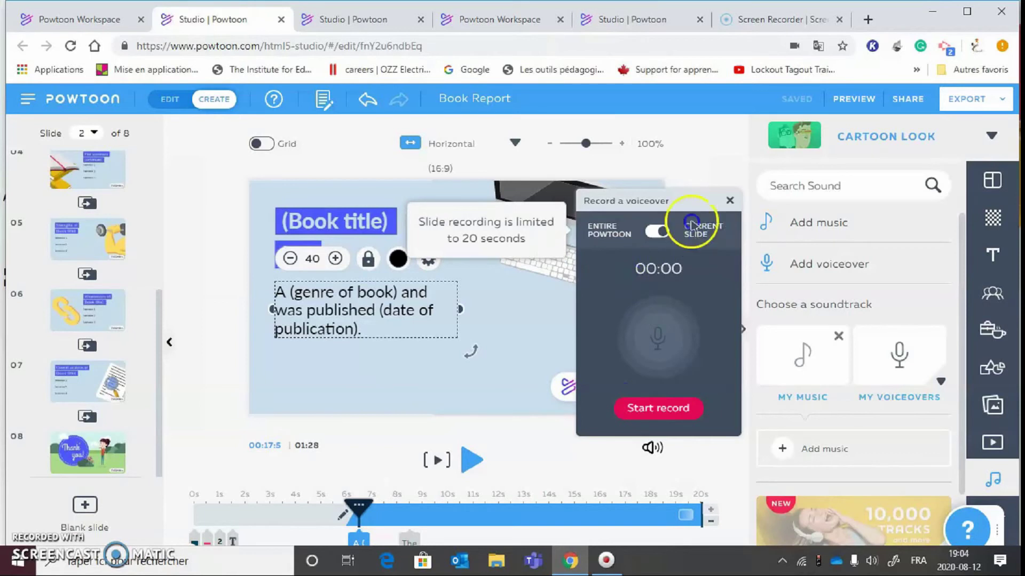
Compare the Entire Powtoon and Current Slide voiceover recording modes, and close the recorder.
left_click(652, 230)
left_click(652, 230)
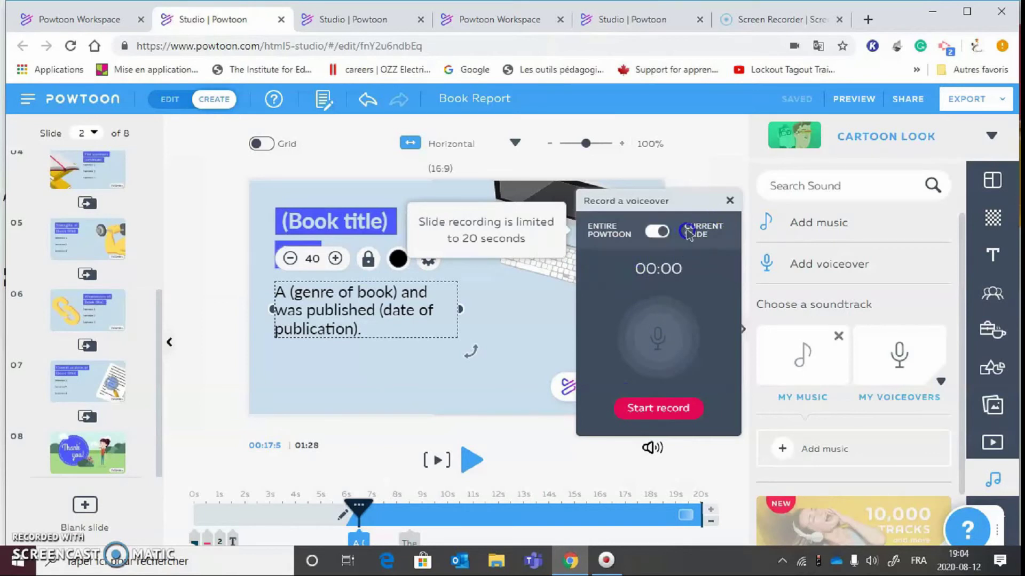
left_click(653, 231)
left_click(653, 231)
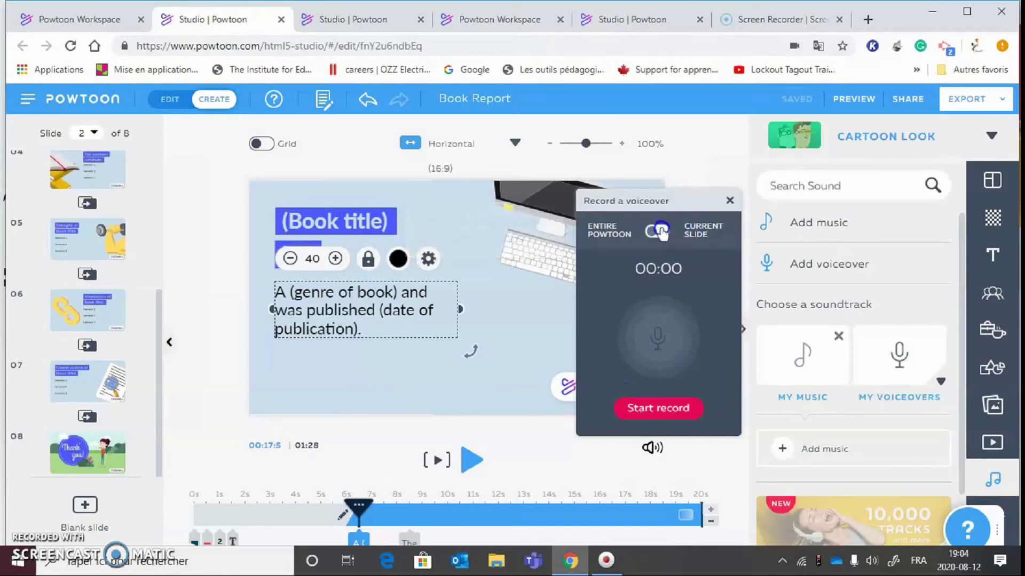
left_click(656, 232)
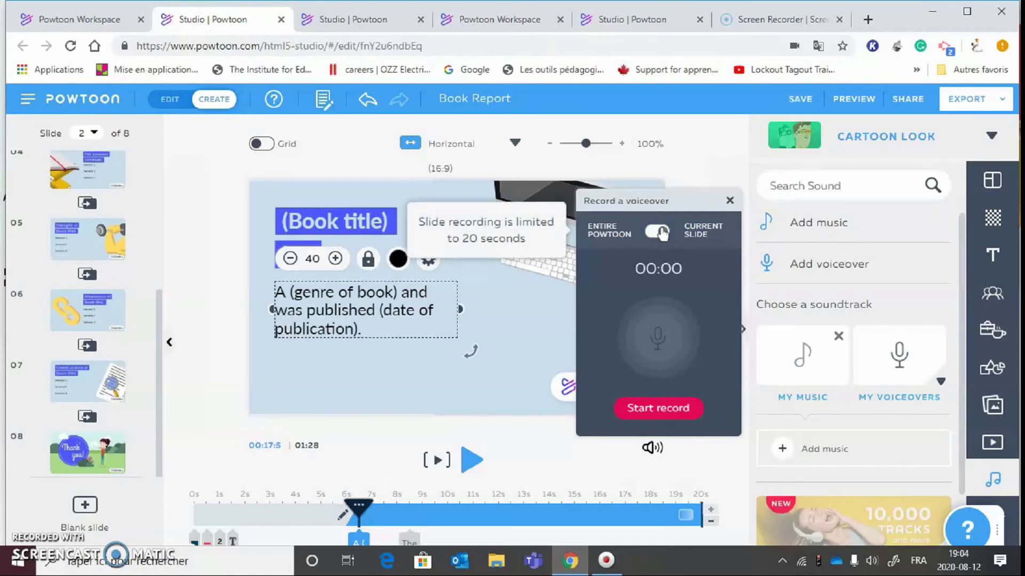
left_click(656, 231)
left_click(645, 233)
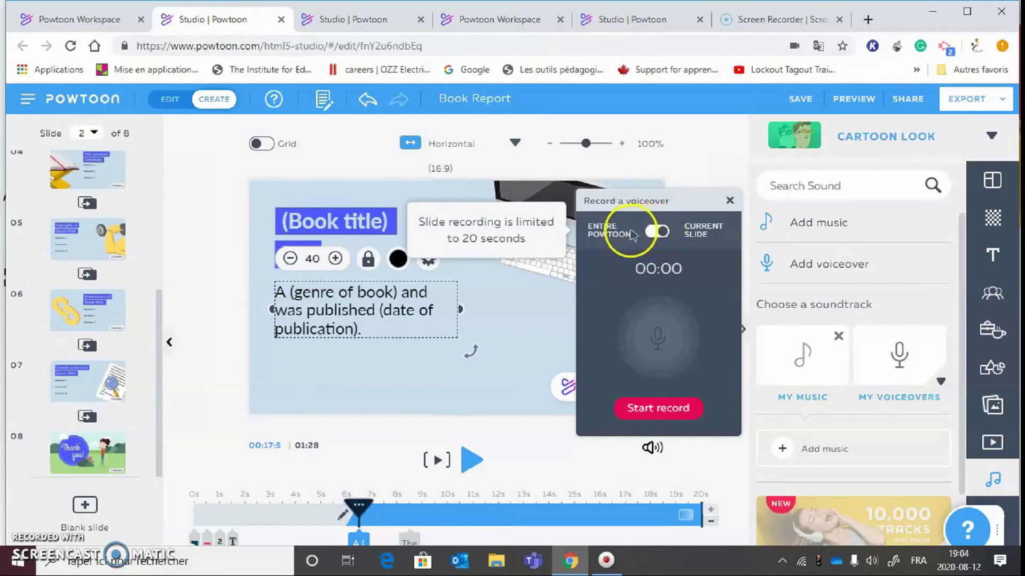
left_click(656, 231)
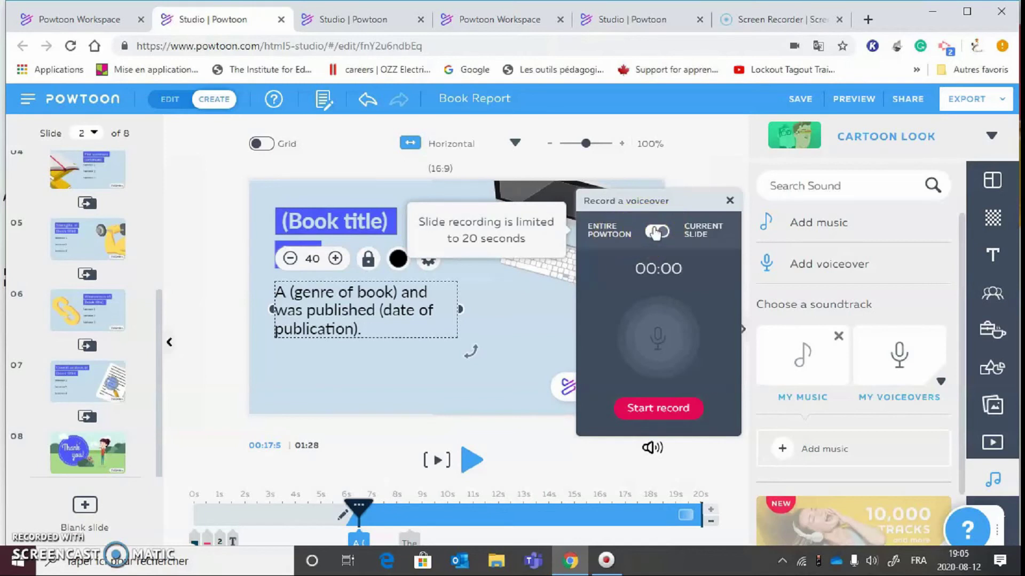
left_click(662, 231)
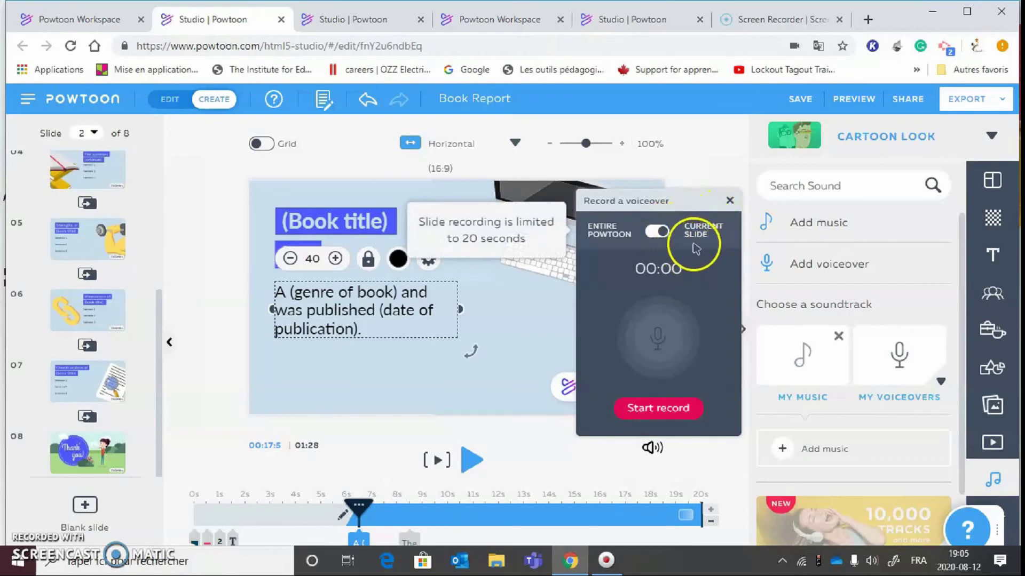
left_click(503, 327)
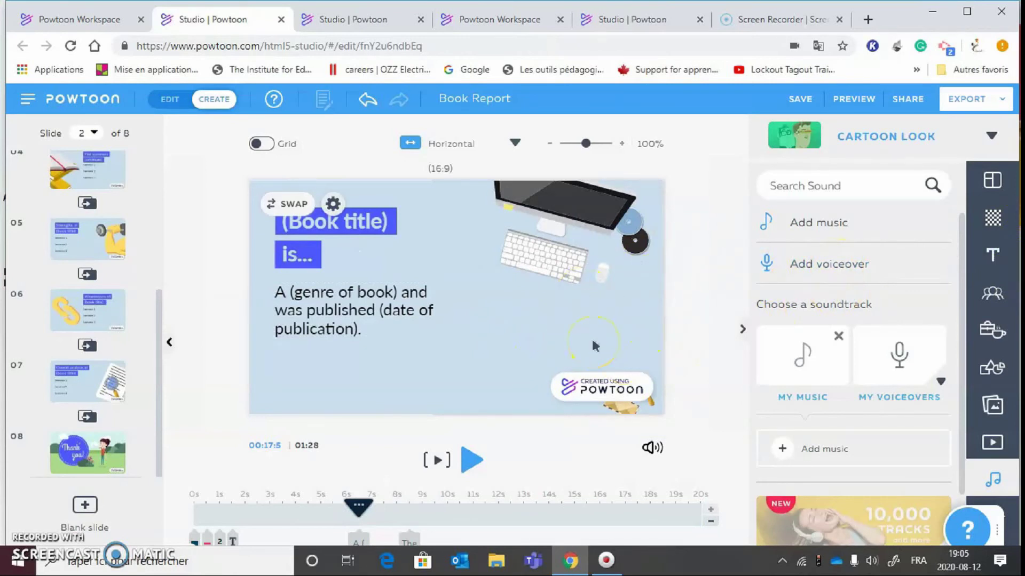
Review the workspace navigation options for Home, Templates, Import File and Blank, and return to the slide.
left_click(27, 100)
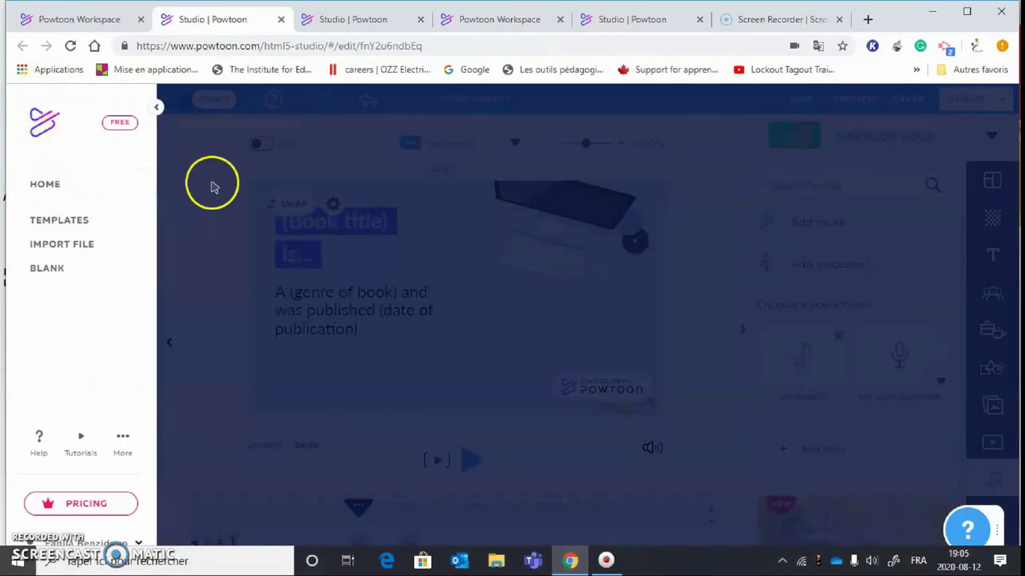
left_click(203, 209)
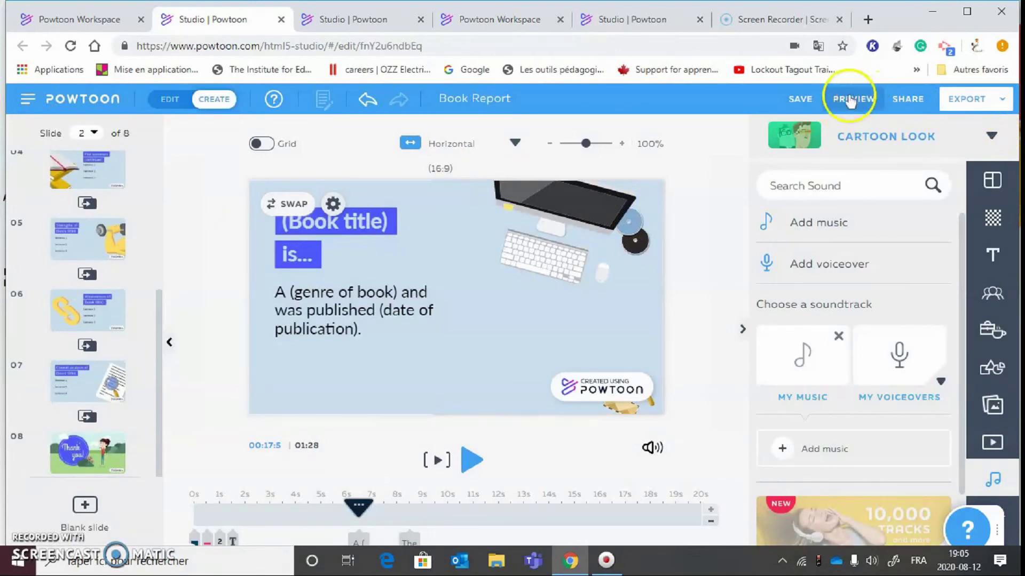
Open the sharing options for the Book Report Powtoon and copy its viewing link.
left_click(916, 105)
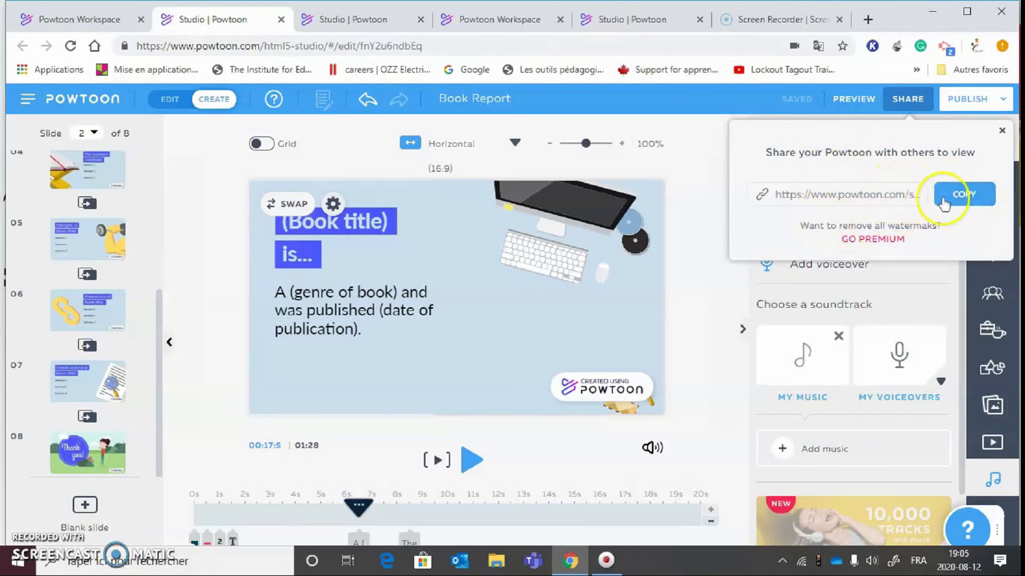
left_click(964, 196)
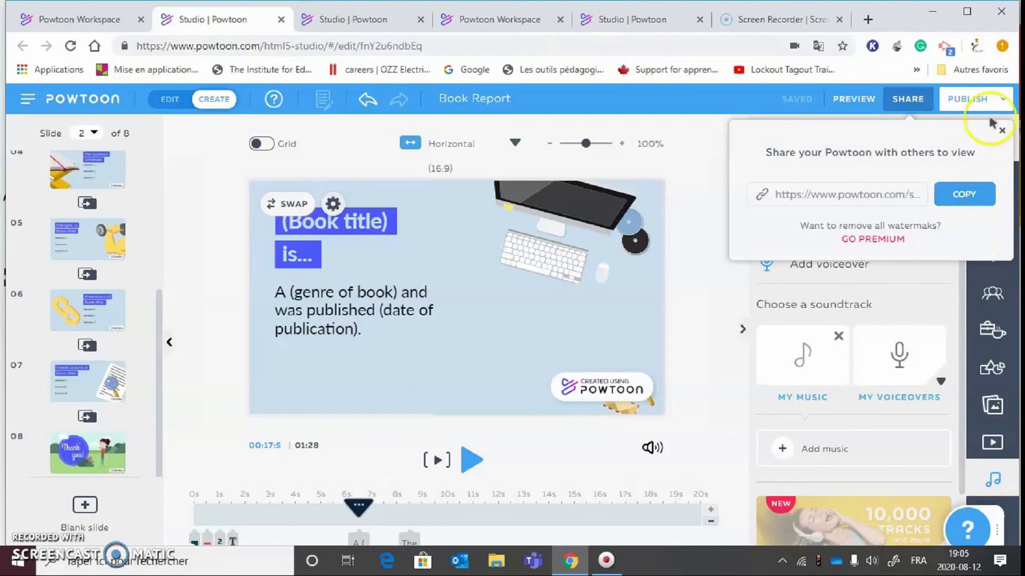
Review the publishing options, including MP4, PPT and PDF downloads, YouTube and Facebook Page, and close the list.
left_click(1001, 102)
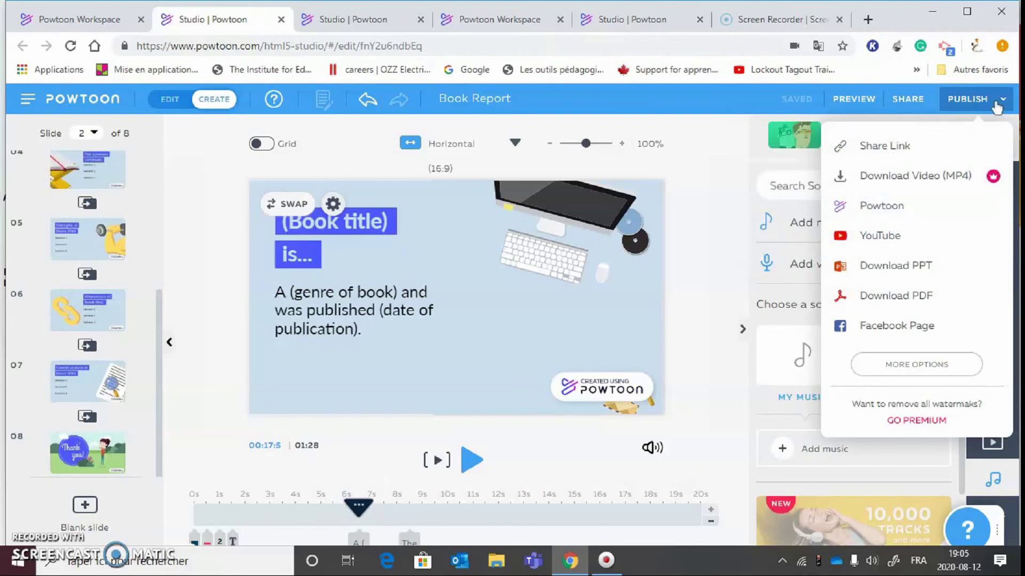
left_click(955, 185)
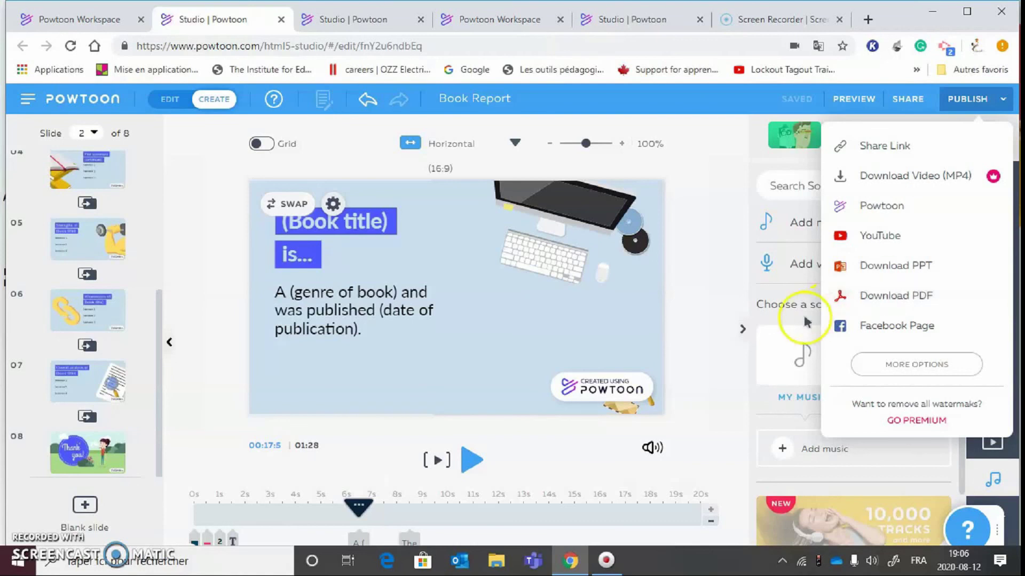
left_click(710, 367)
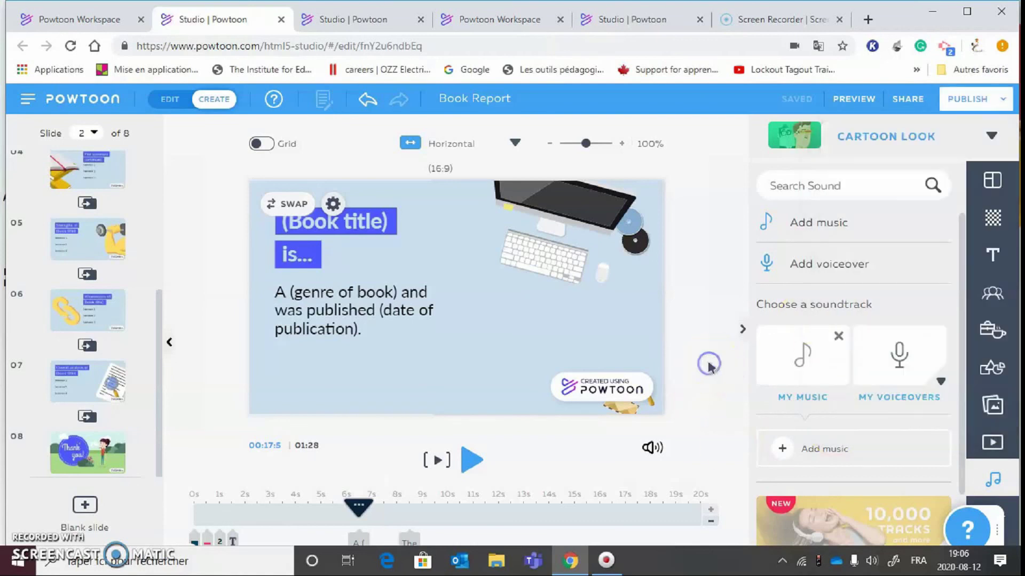